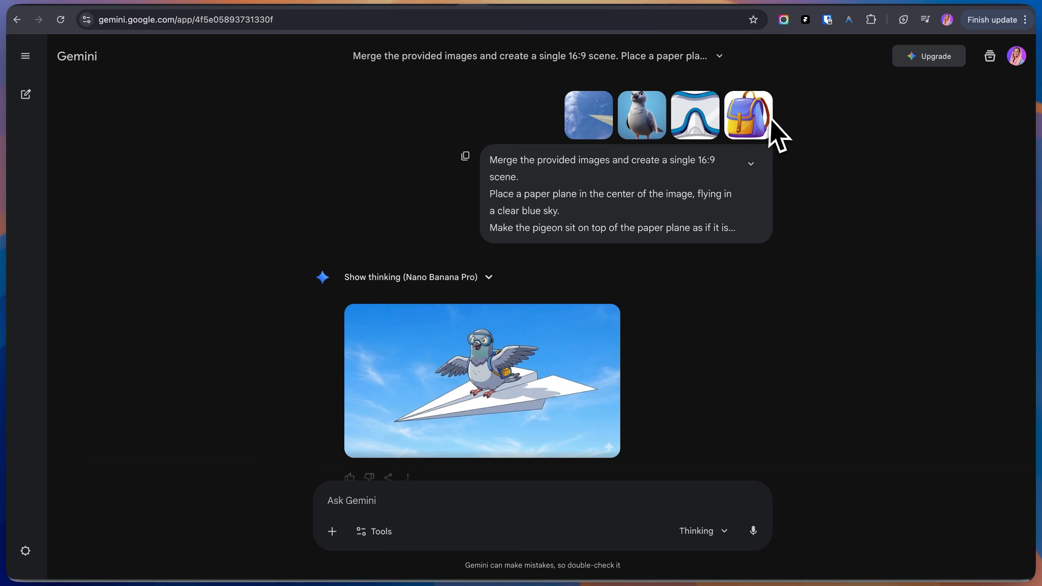
scroll(600, 247, "down", 5)
scroll(600, 254, "down", 15)
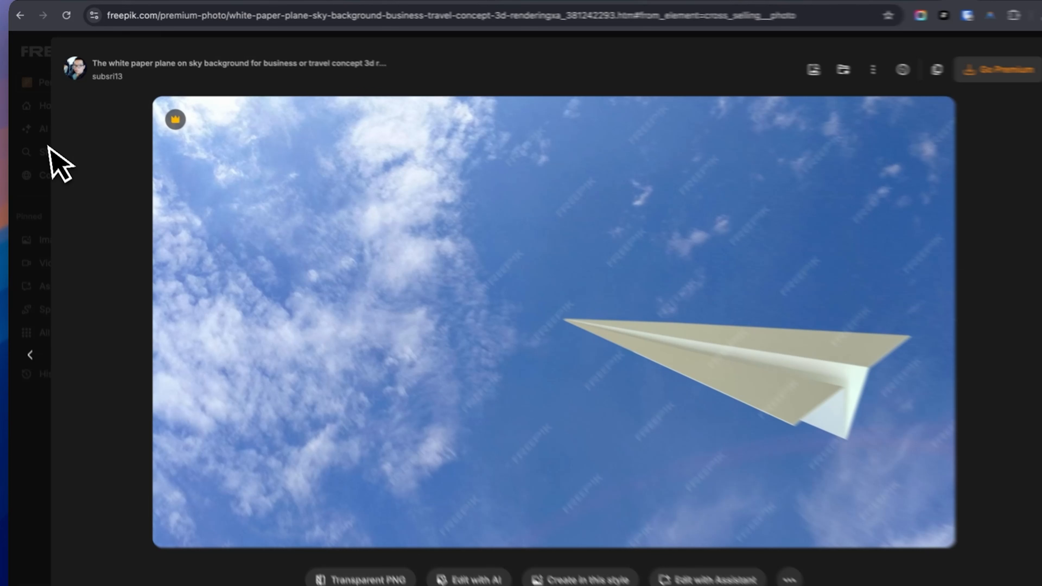
Close the paper plane preview and search Freepik for "pigeon animated"
left_click(45, 156)
left_click(413, 57)
type("pigeon")
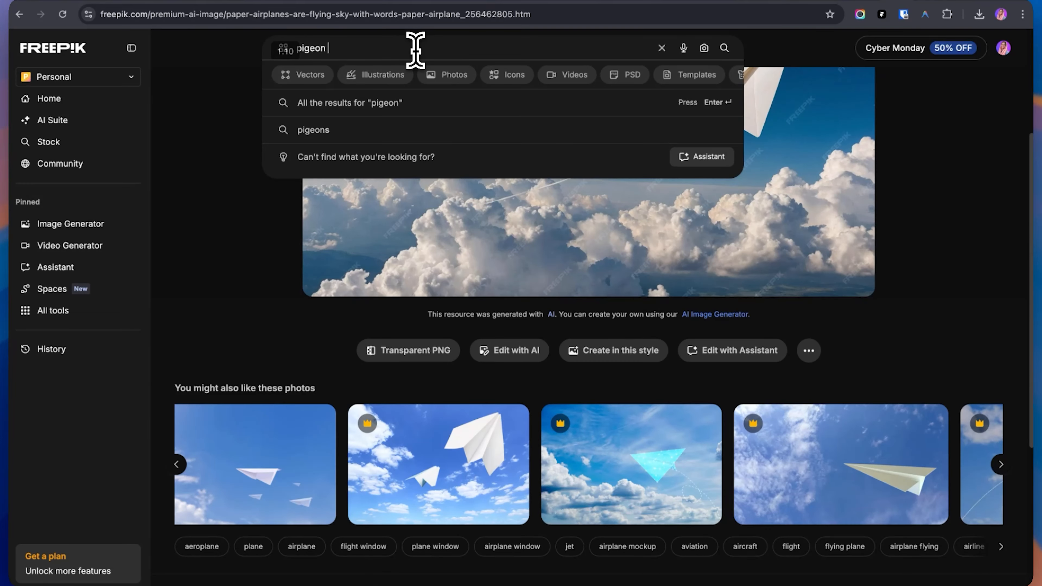
type(" animated")
key("Return")
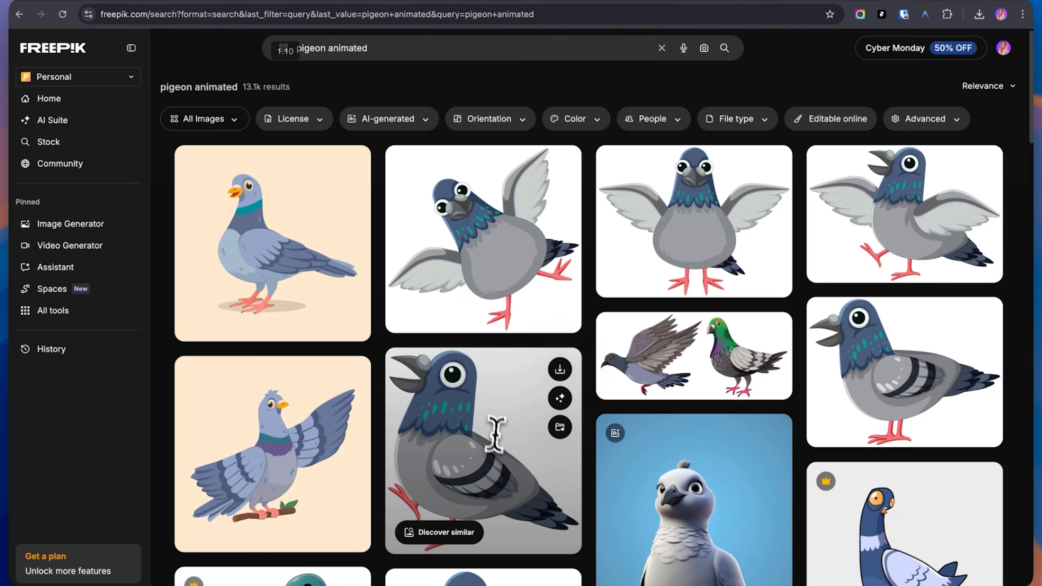
Open the grey cartoon dove on a blue background and copy a screen capture of it, about 804 × 1145 px
scroll(723, 452, "down", 4)
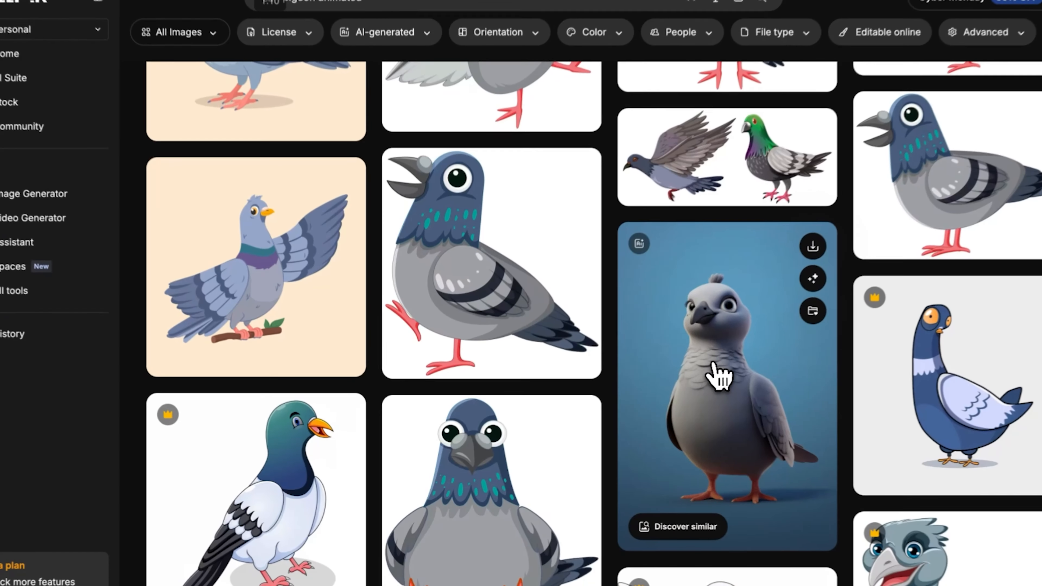
left_click(685, 388)
key("alt+space")
key("Down")
key("Return")
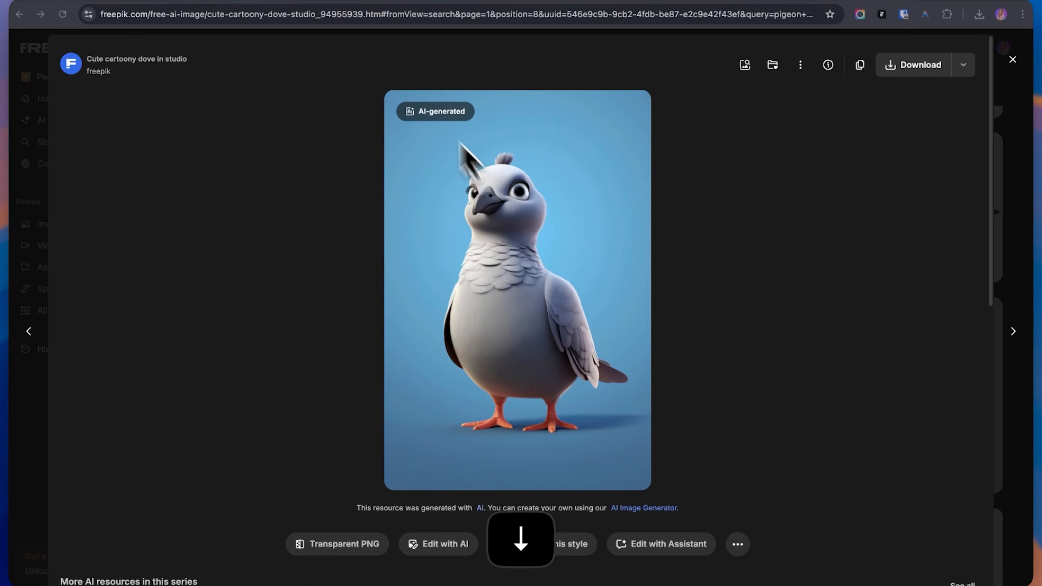
left_click_drag(397, 48, 651, 491)
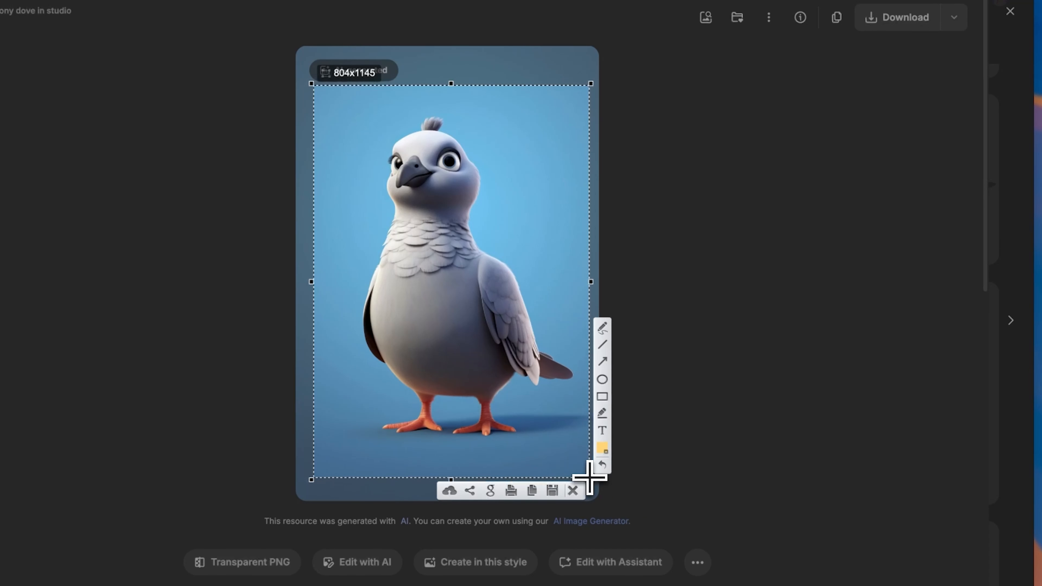
left_click(537, 495)
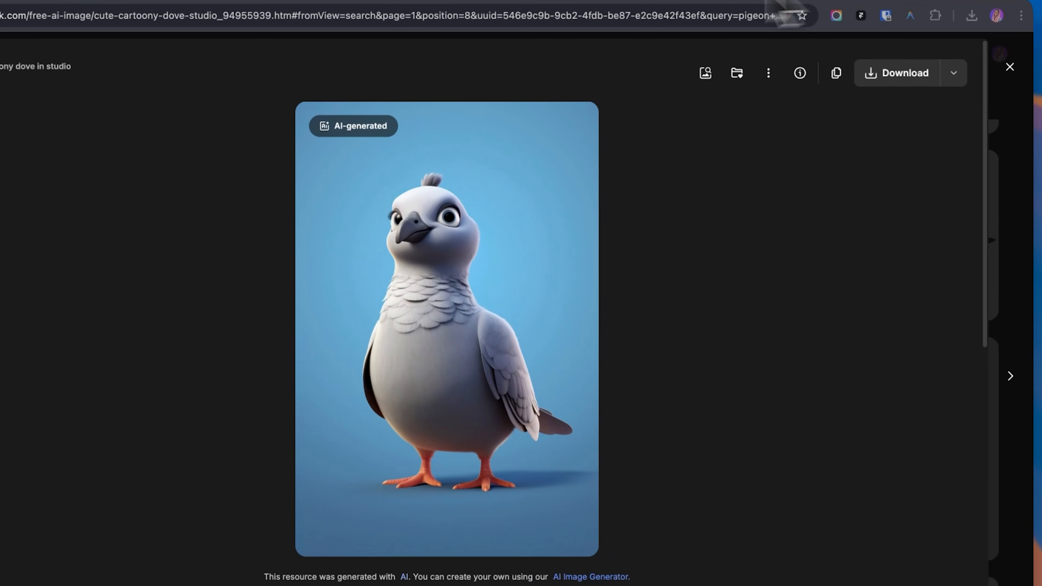
Switch to Gemini and attach the captured pigeon image to the prompt
left_click(684, 0)
key("super+v")
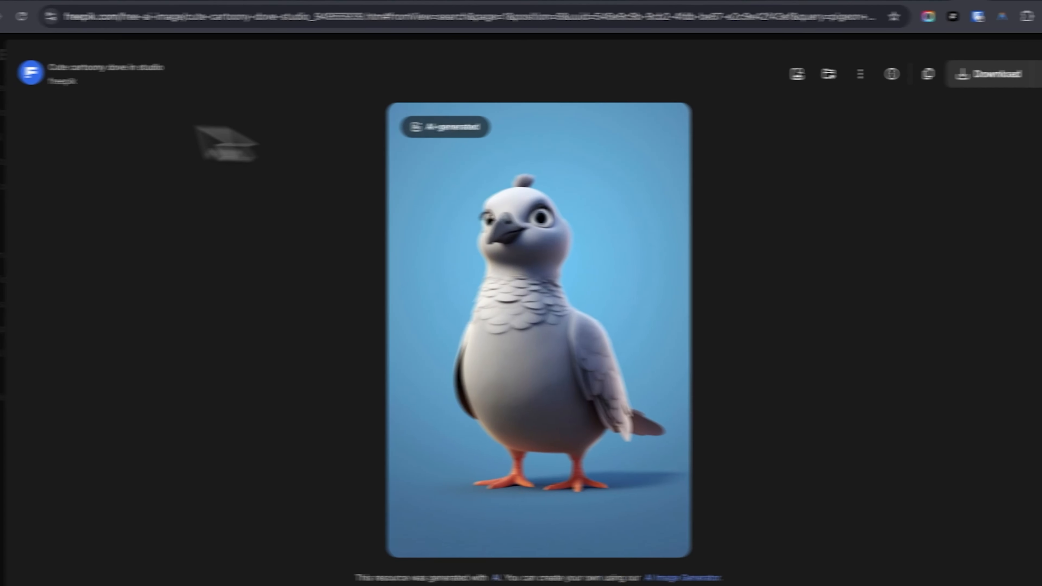
Return to Freepik and close the pigeon preview to get back to the search results
left_click(24, 121)
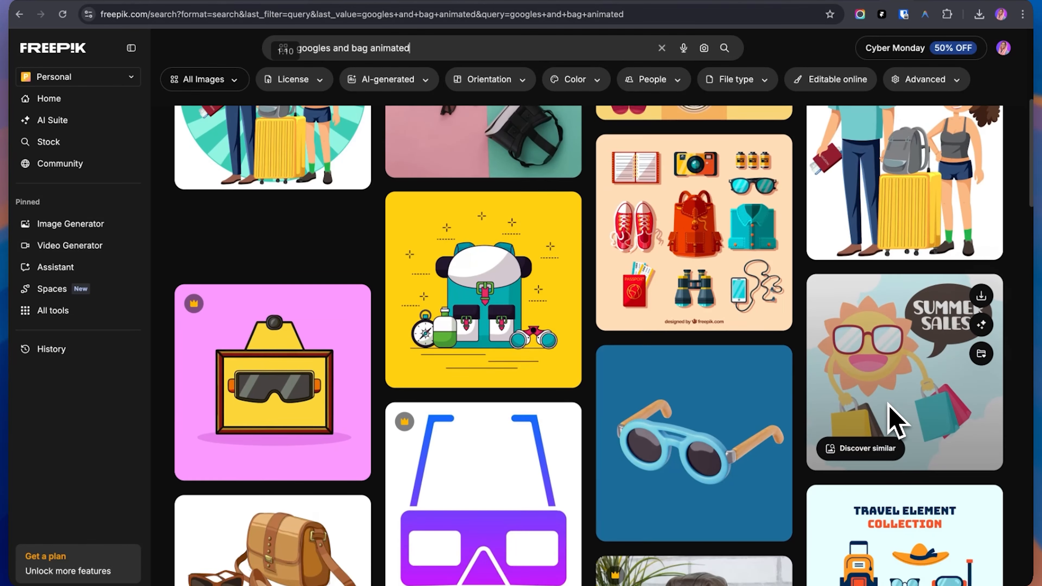
scroll(892, 419, "down", 3)
scroll(889, 404, "down", 5)
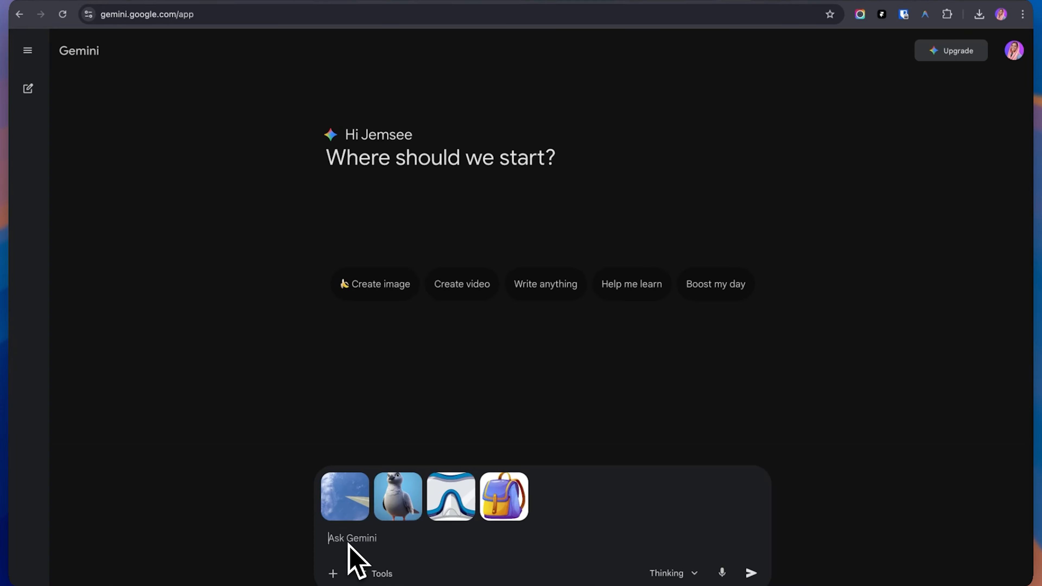
Submit a Gemini prompt merging the four images into a 16:9 scene of a pigeon driving a paper plane with sunglasses and a delivery-style bag
key("super+v")
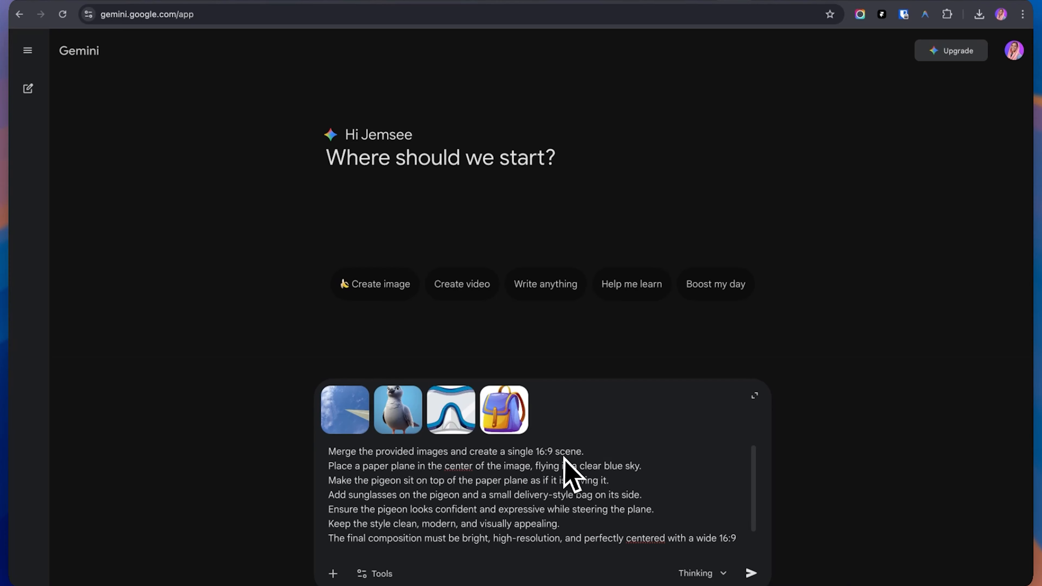
mouse_move(356, 416)
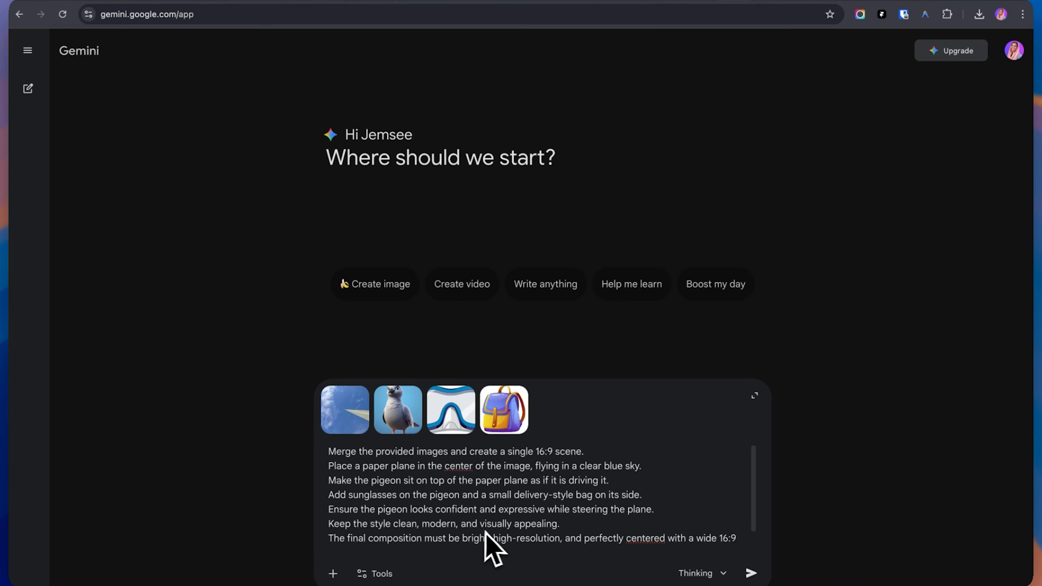
scroll(472, 519, "down", 1)
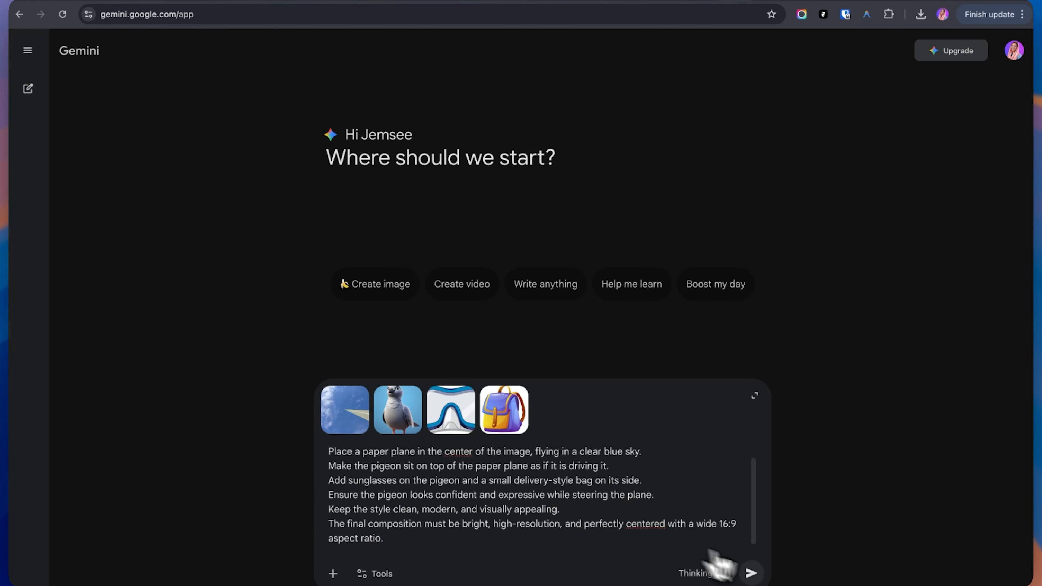
left_click(750, 573)
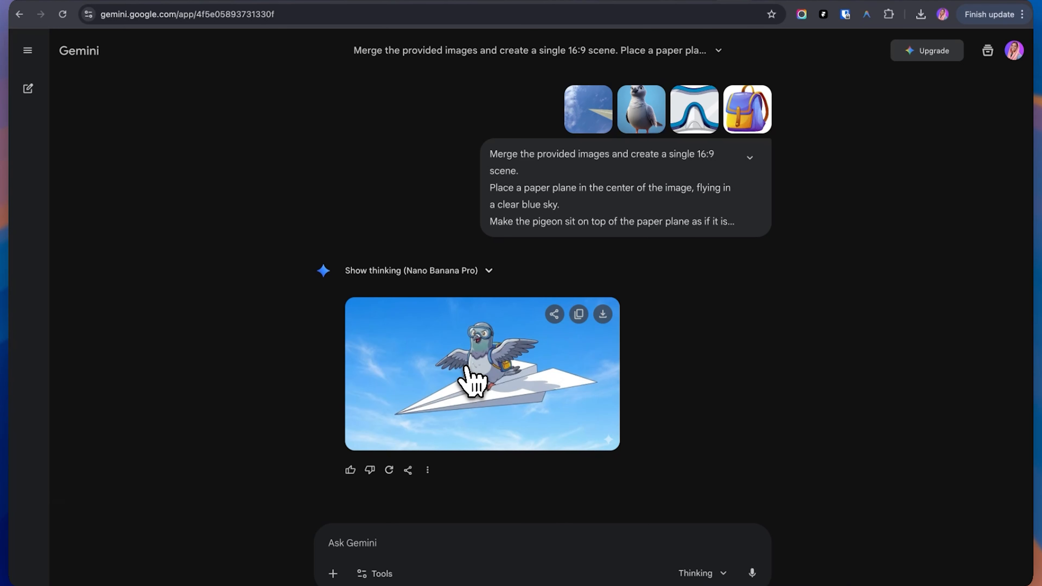
Examine the first merged pigeon image enlarged, and open the 3D version from the follow-up reply
left_click(469, 369)
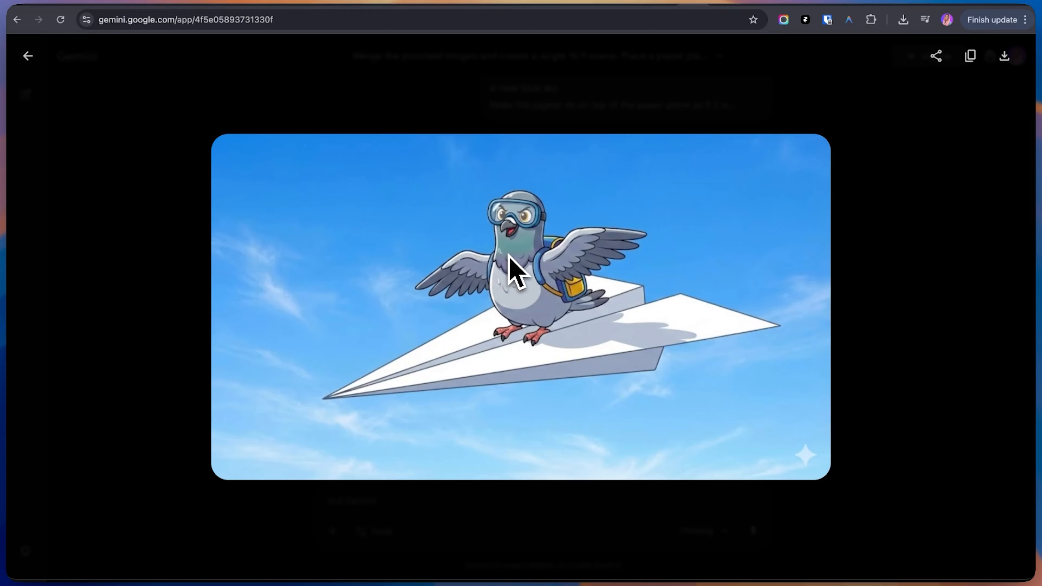
left_click(134, 180)
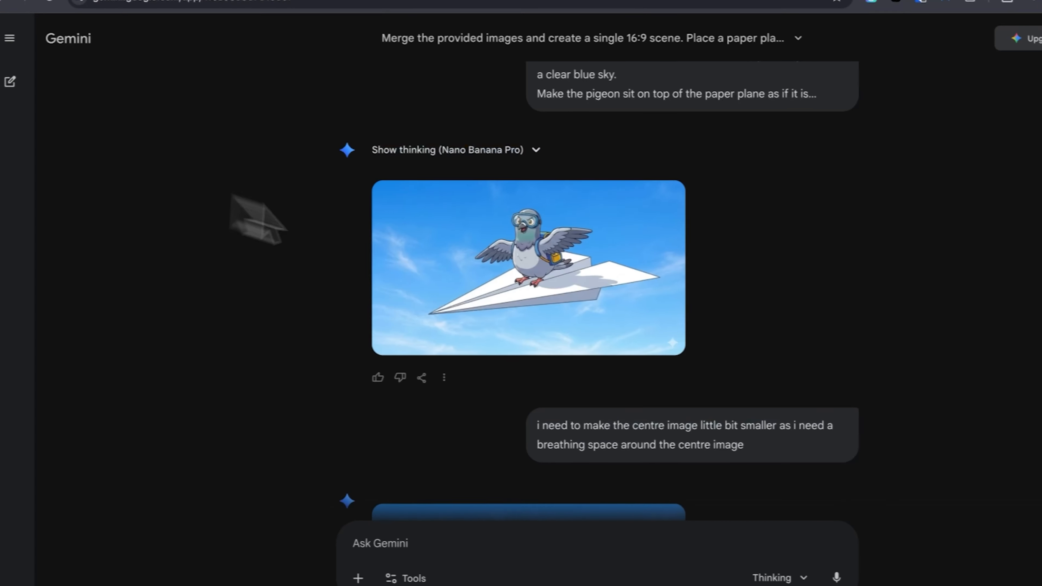
scroll(617, 434, "down", 15)
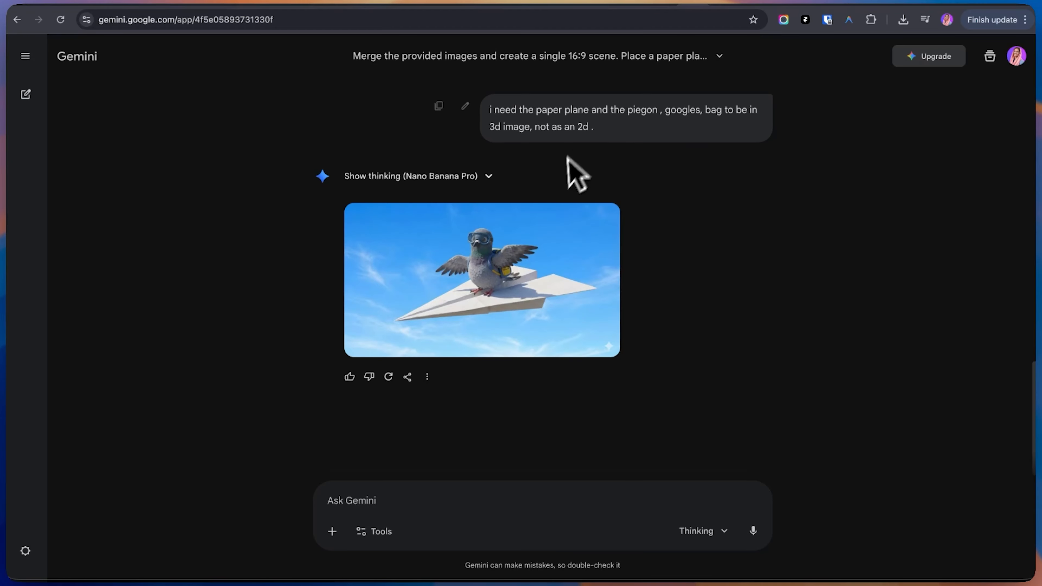
mouse_move(513, 258)
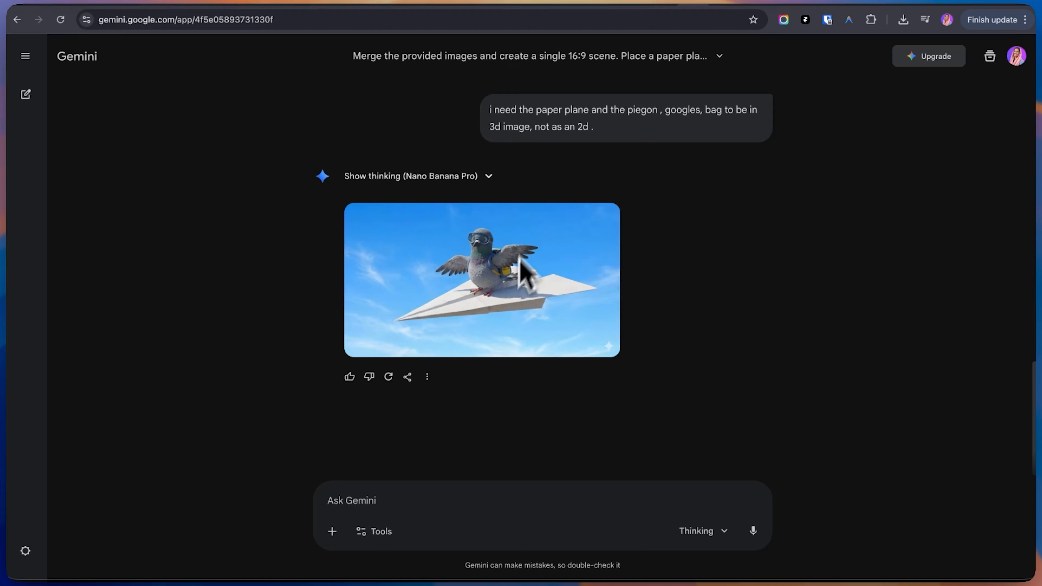
left_click(507, 265)
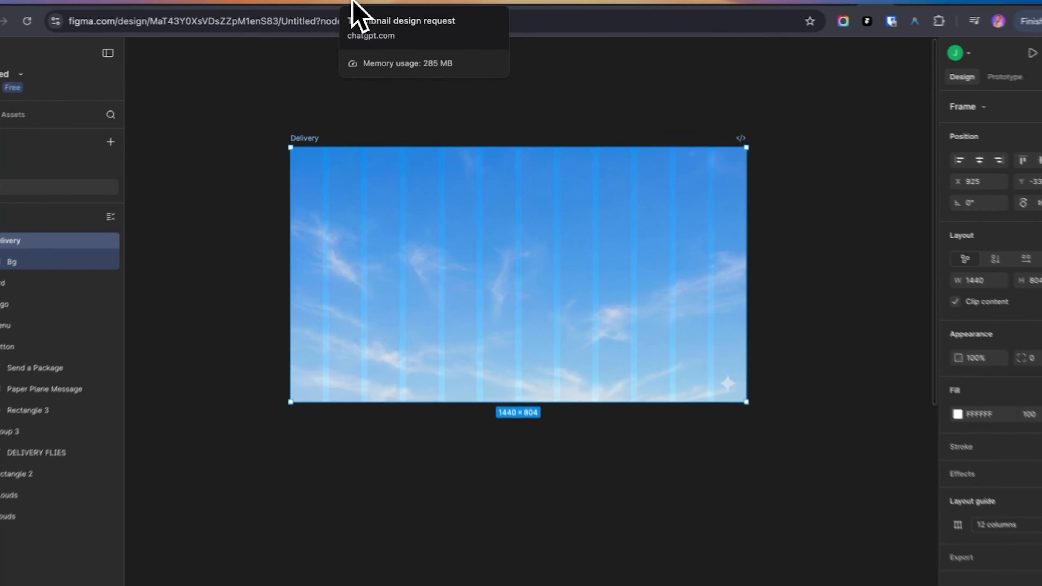
Switch to ChatGPT and examine the generated white paper plane logo
left_click(353, 3)
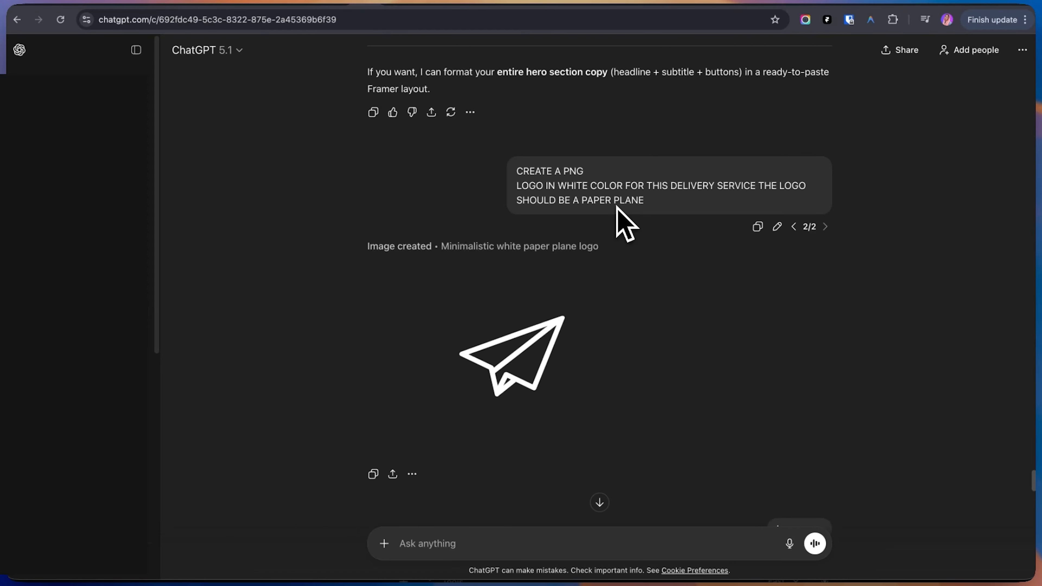
mouse_move(593, 333)
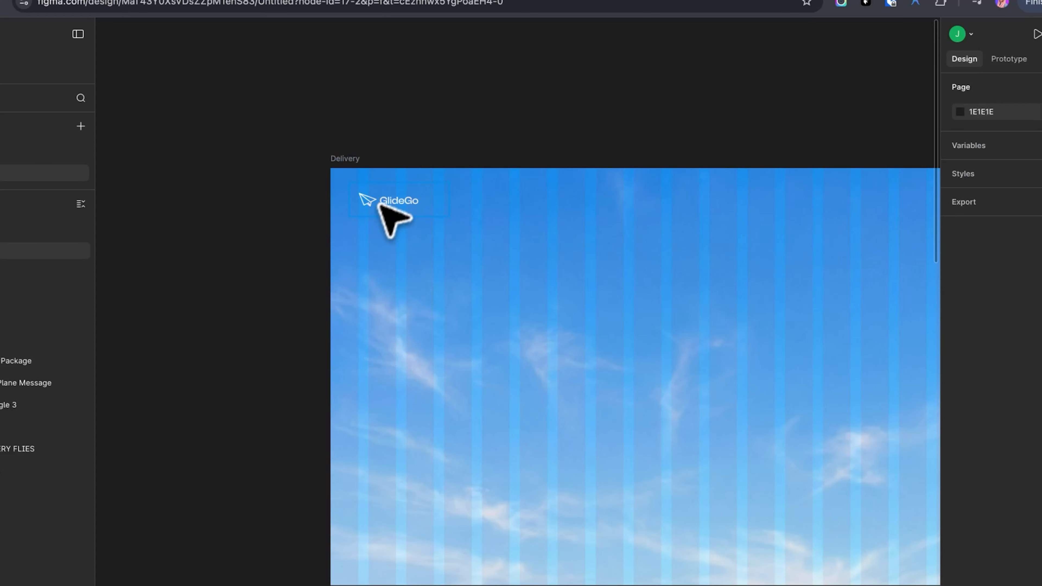
Check the placement of the GlideGo logo in the Delivery frame
left_click(385, 199)
scroll(388, 203, "up", 2)
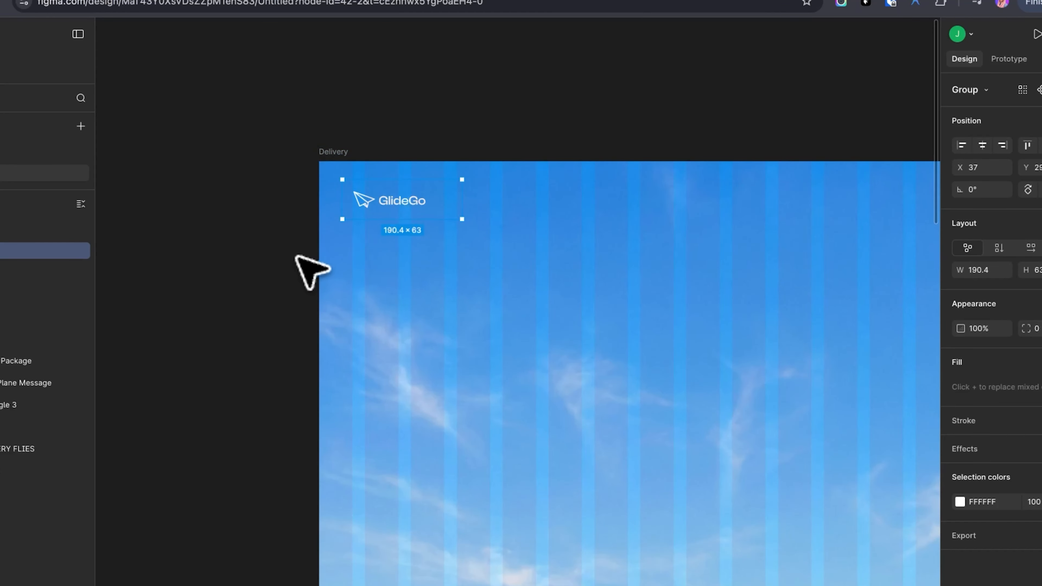
left_click(301, 258)
Position the menu icon in the upper-right corner of the Delivery frame at X 1339, Y 55
scroll(400, 234, "up", 2)
scroll(398, 238, "down", 3)
scroll(398, 238, "down", 2)
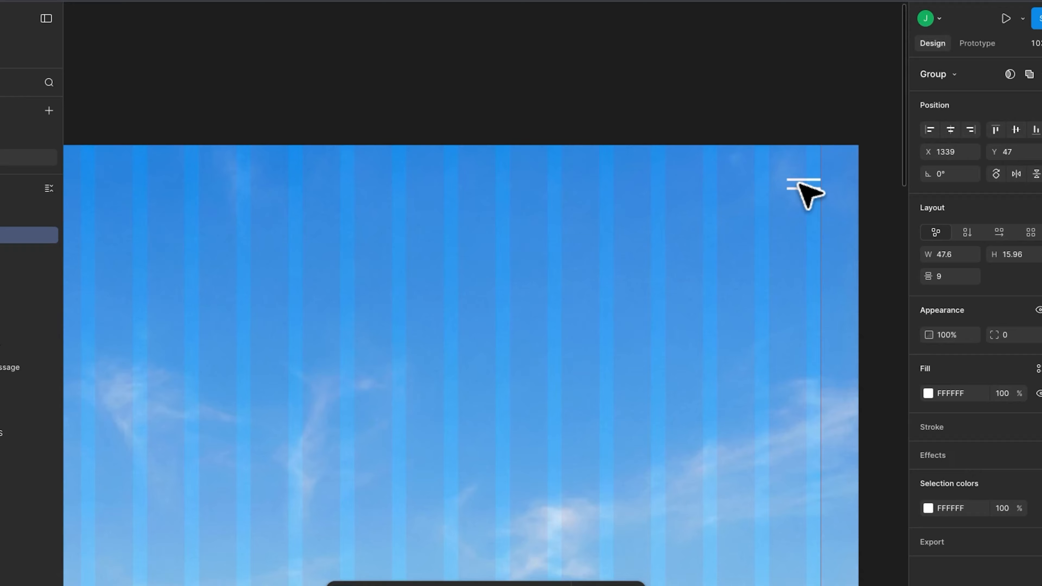
left_click_drag(799, 183, 798, 188)
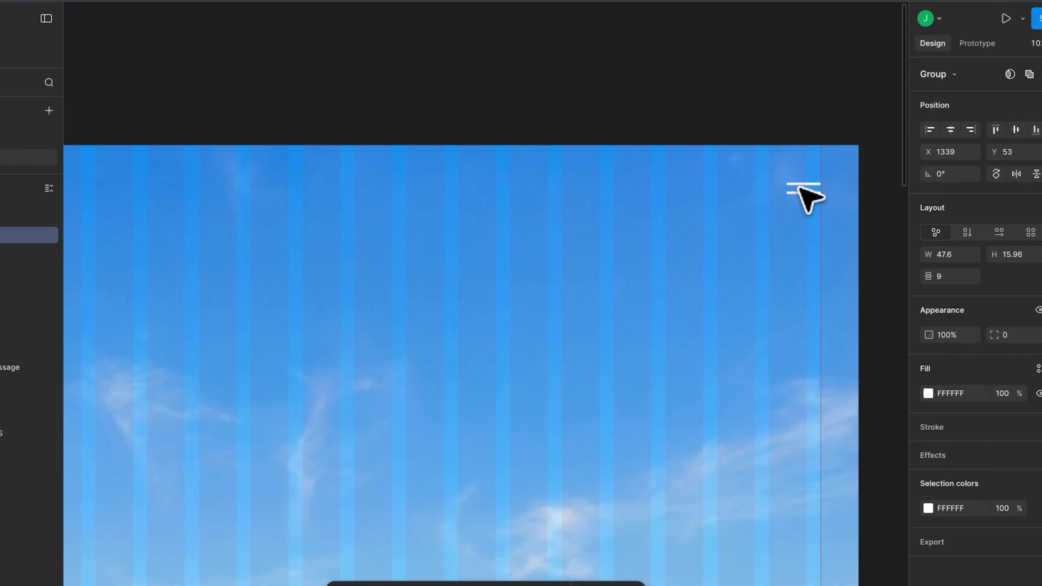
scroll(806, 201, "down", 3)
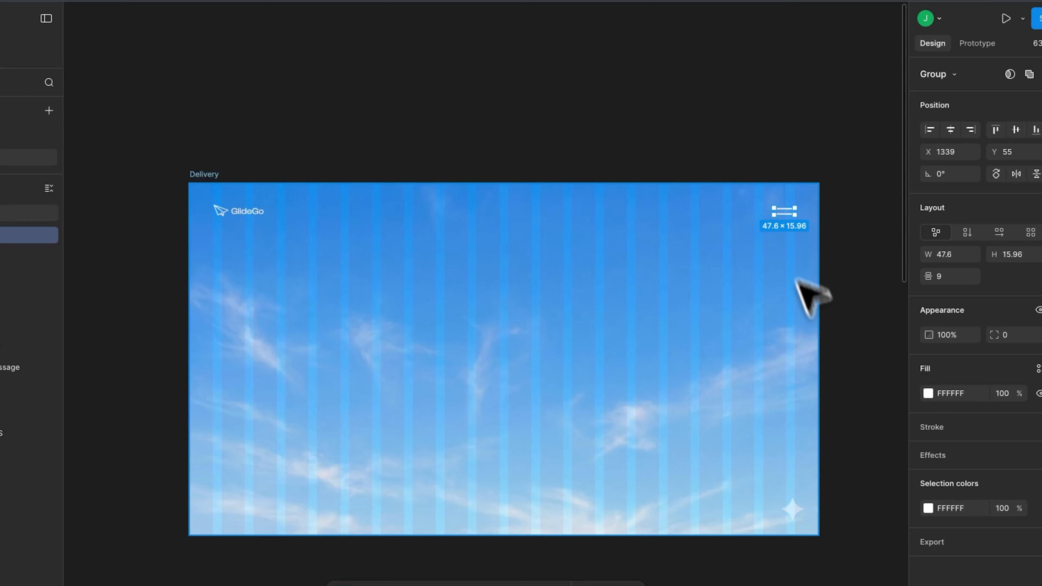
left_click(851, 365)
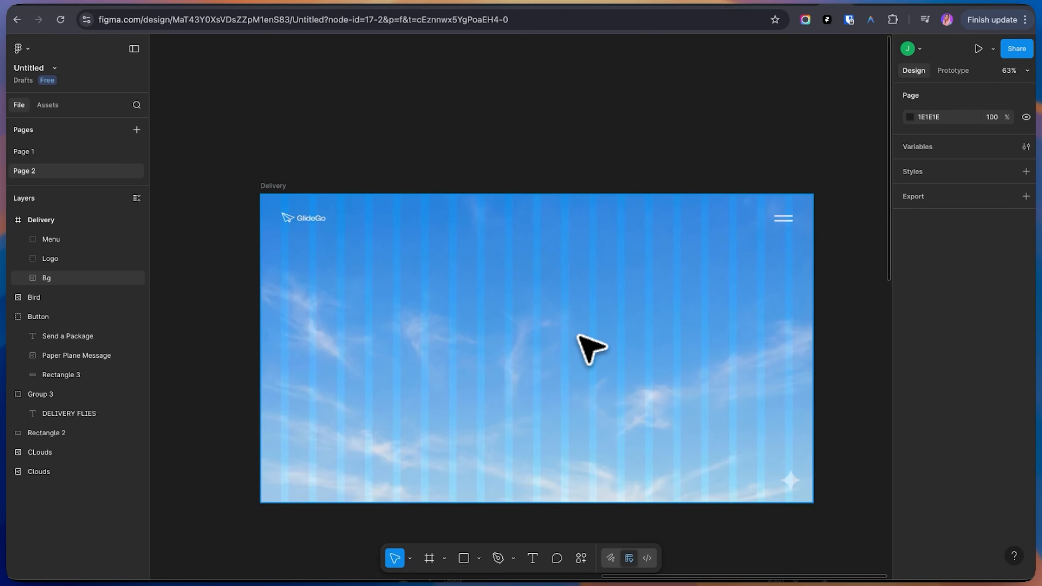
Place the pigeon on the paper plane image inside the Delivery frame at about X 265, Y 238
scroll(590, 348, "up", 3)
scroll(590, 349, "down", 4)
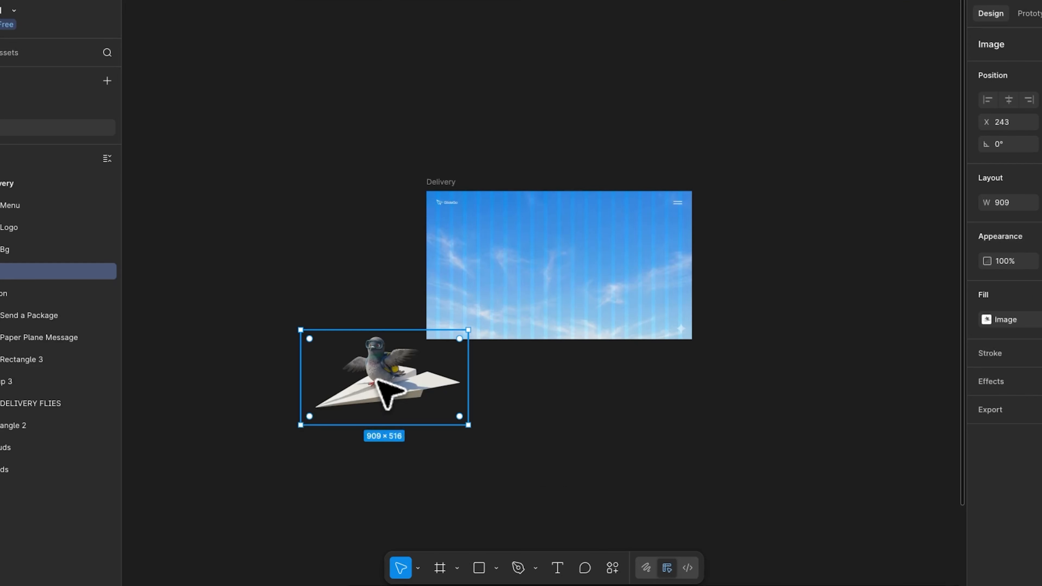
left_click_drag(377, 378, 555, 286)
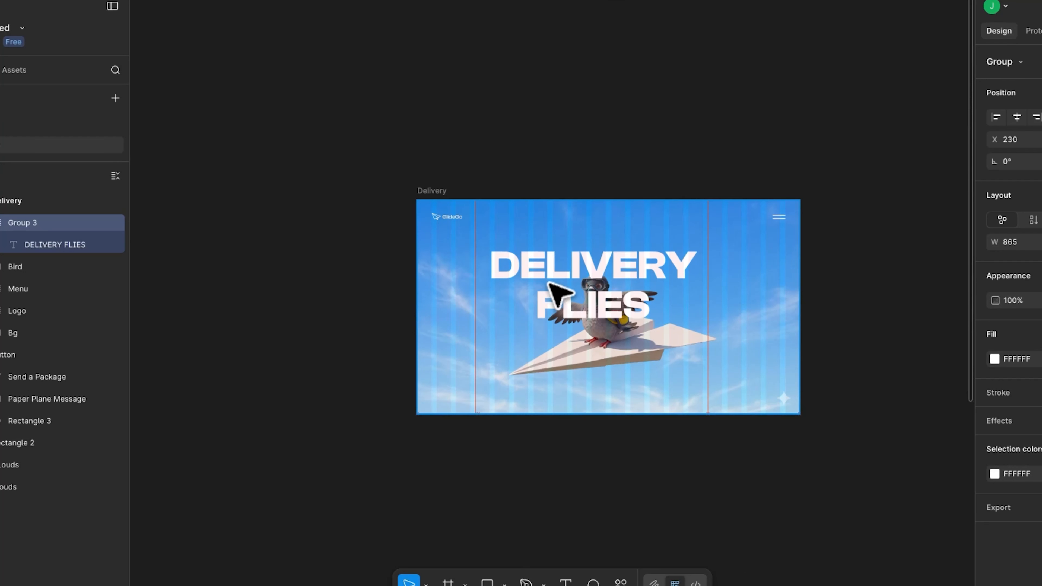
Add the DELIVERY FLIES headline to the Delivery frame and layer it behind the pigeon image
mouse_move(549, 286)
left_mouse_down()
mouse_move(562, 279)
mouse_move(558, 270)
left_mouse_up()
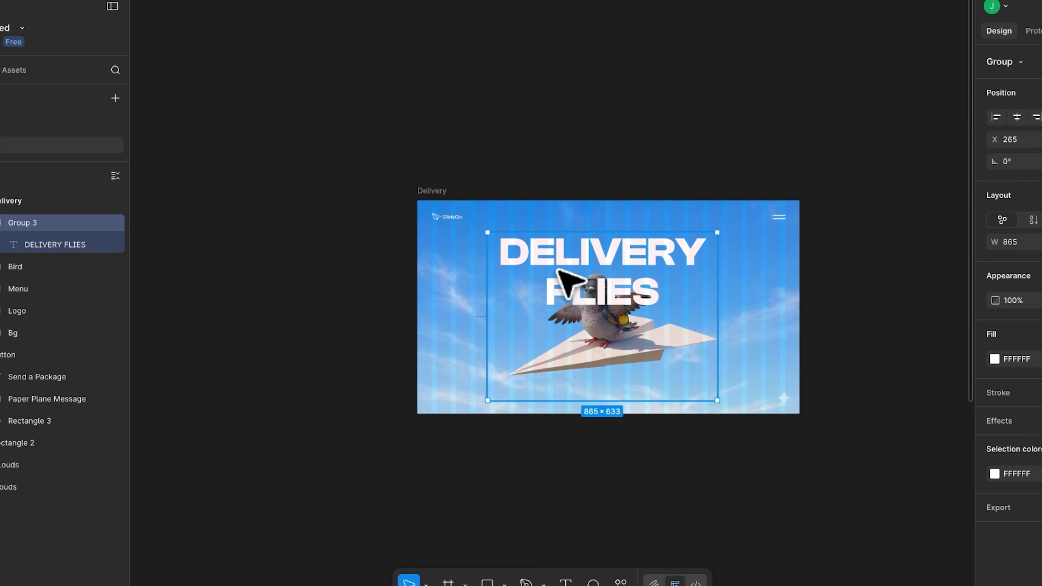
left_click(591, 333)
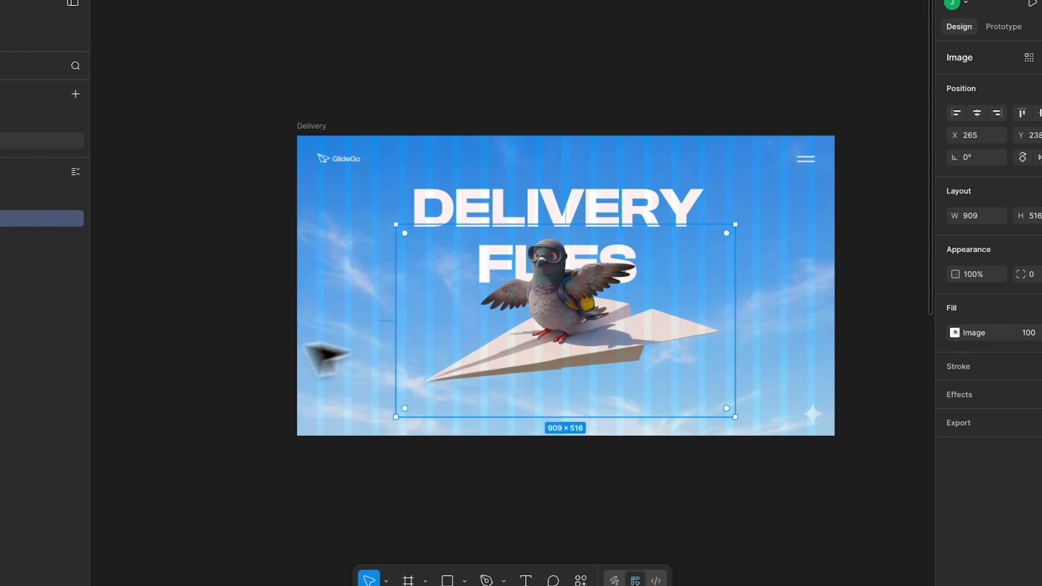
left_click(273, 376)
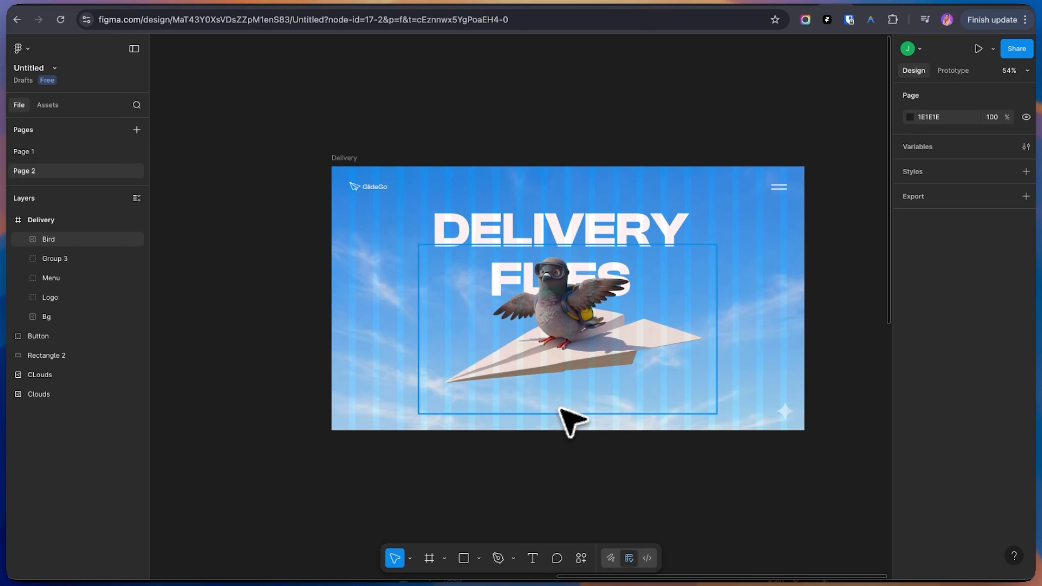
Place the Send a Package button below the paper plane, centred horizontally in the Delivery frame
left_click_drag(395, 446, 610, 308)
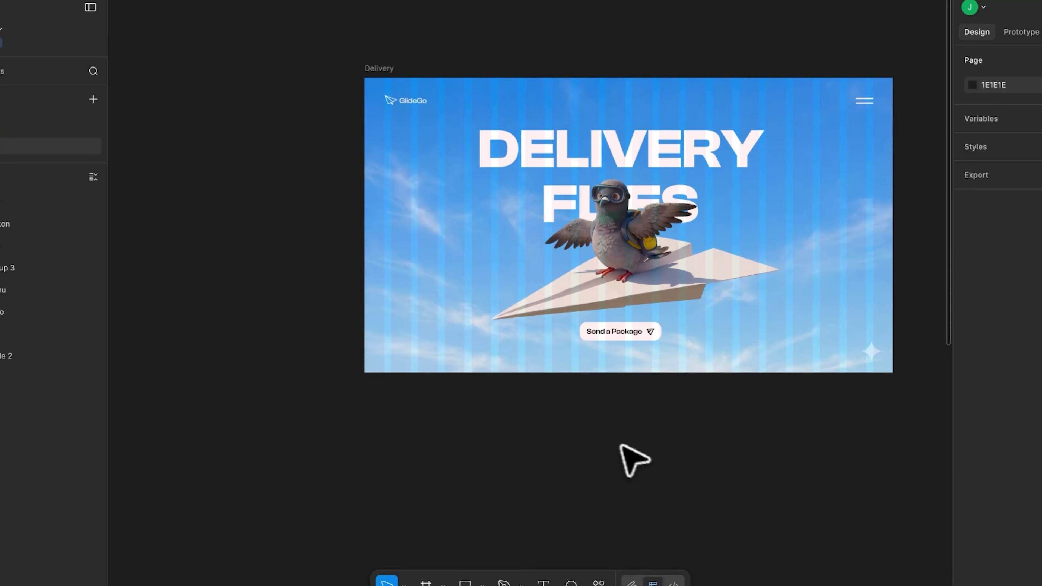
left_click_drag(632, 429, 530, 444)
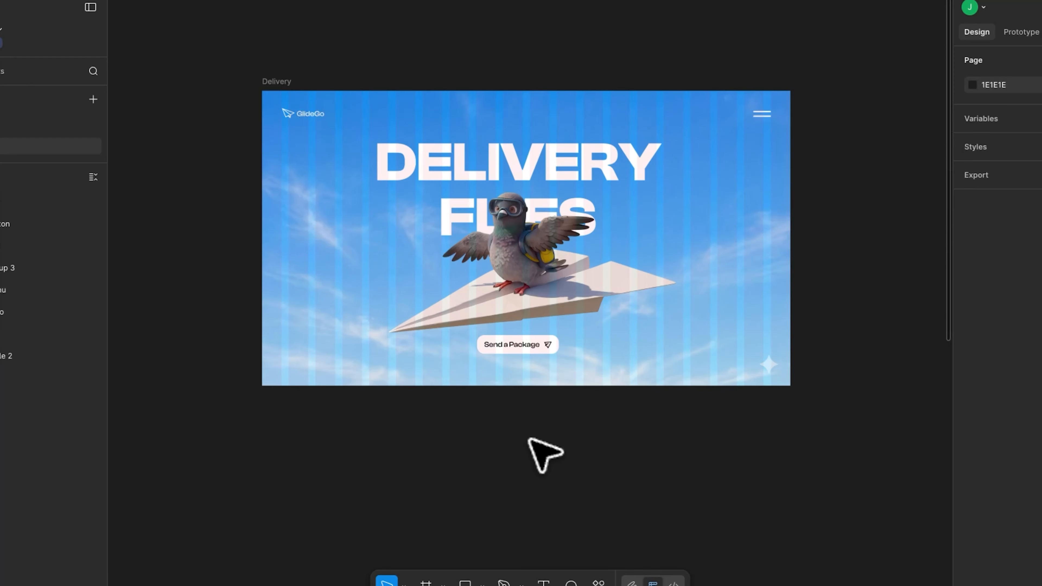
Hide the 20-column layout guide of the Delivery frame
left_click(274, 81)
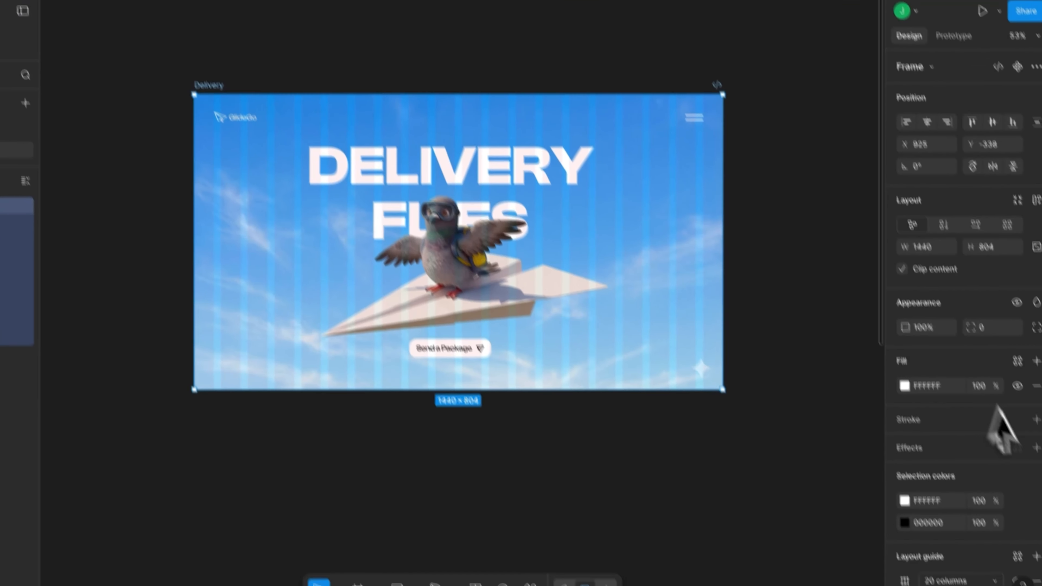
scroll(967, 527, "down", 2)
left_click(1017, 533)
left_click(390, 489)
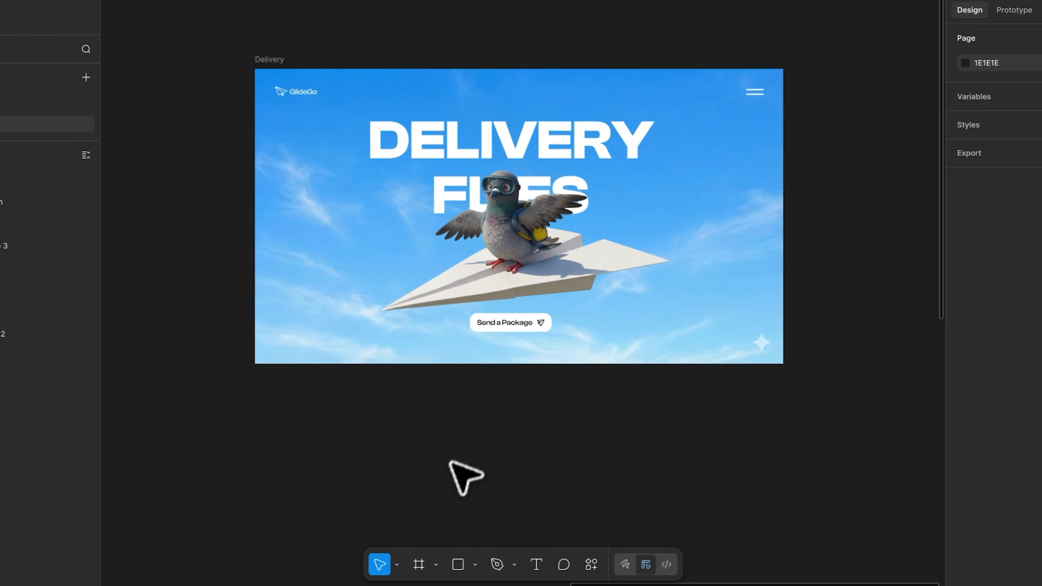
Inspect the paper plane icon inside the Send a Package button
scroll(448, 439, "up", 2)
scroll(448, 439, "down", 2)
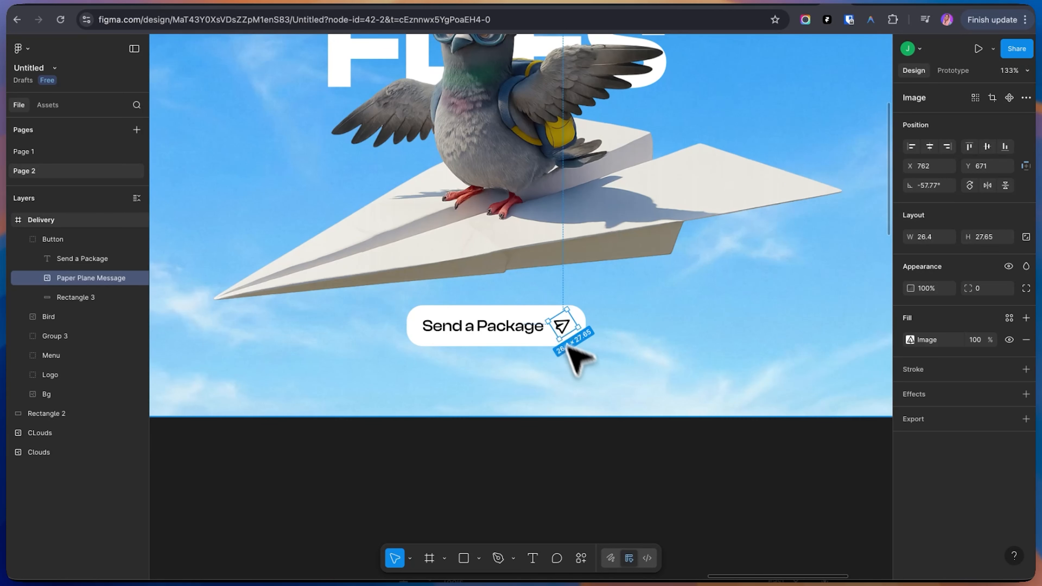
scroll(583, 421, "down", 5)
scroll(593, 430, "down", 1)
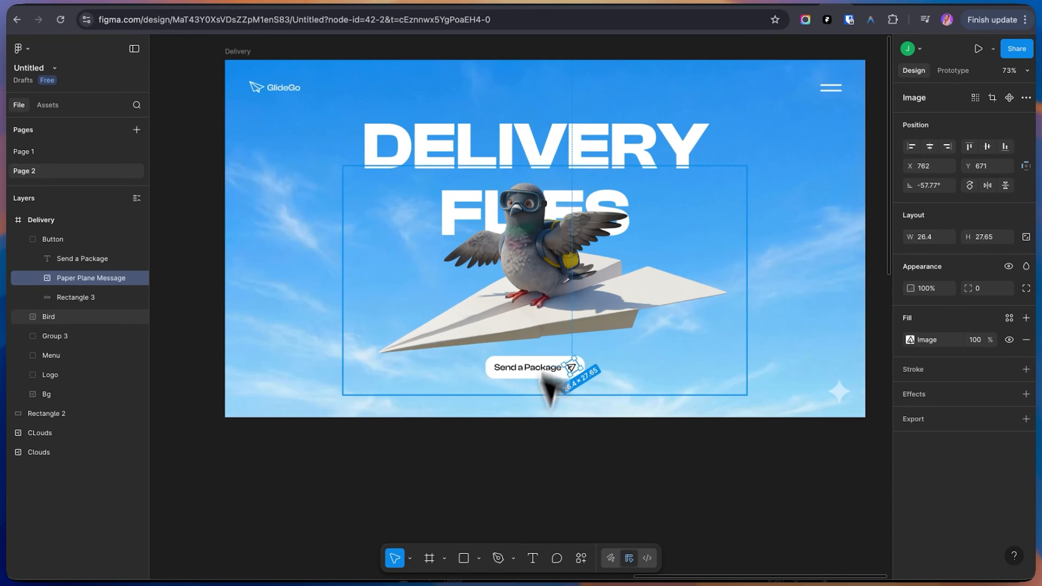
left_click(542, 476)
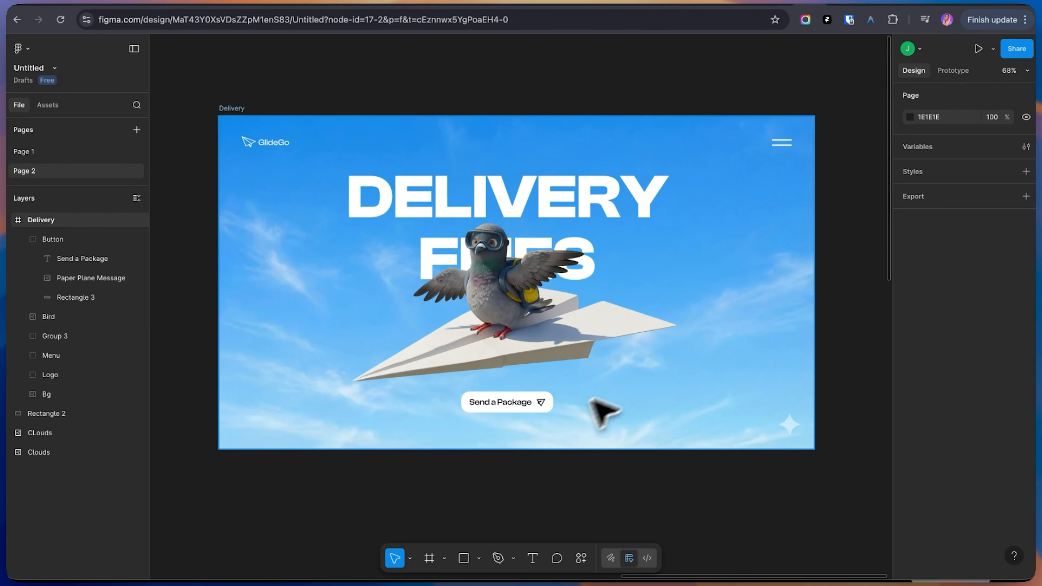
scroll(484, 455, "up", 2)
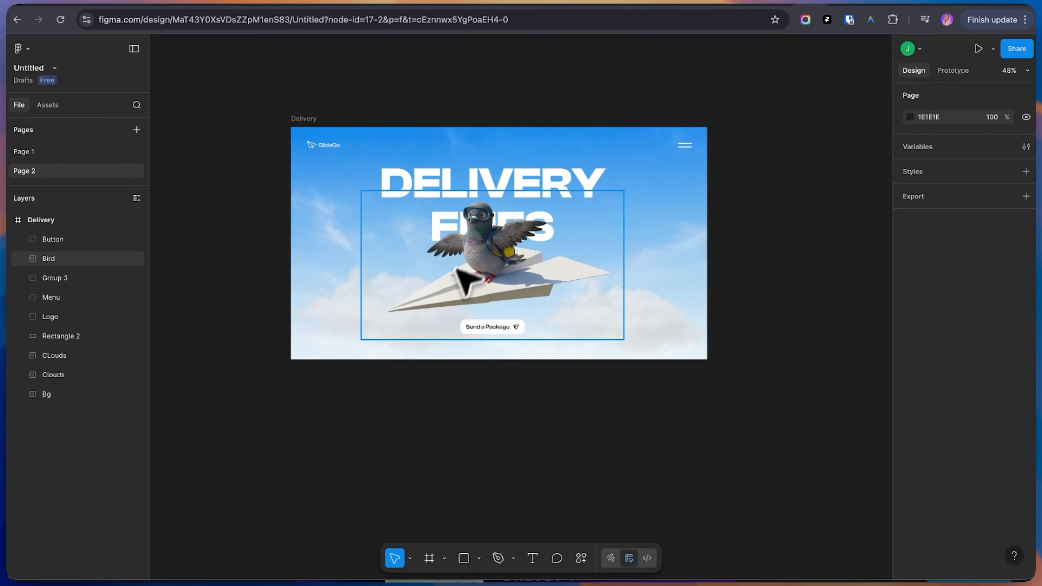
left_click(469, 270)
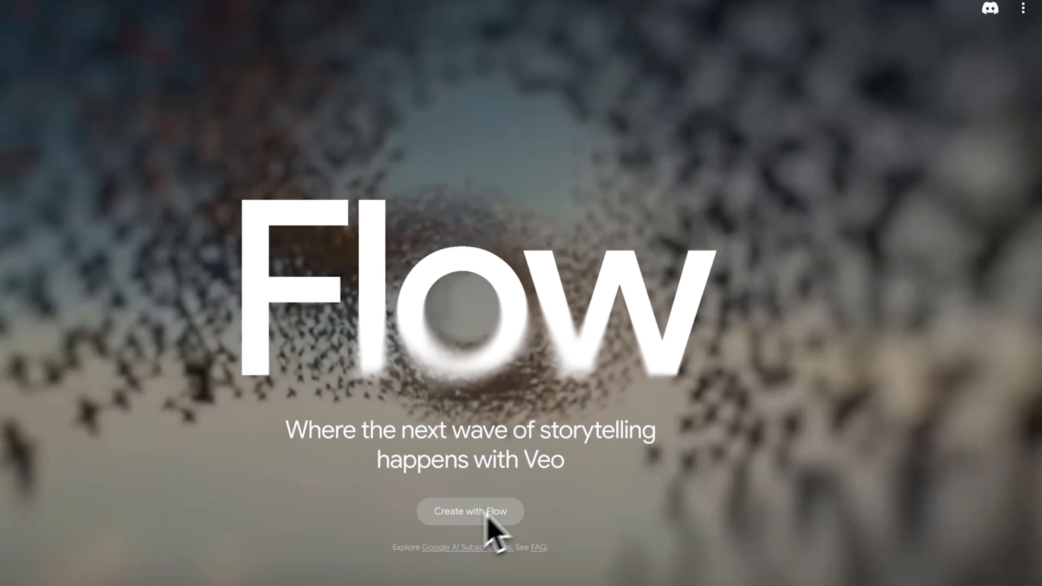
Enter Flow's project workspace from its start page
left_click(480, 516)
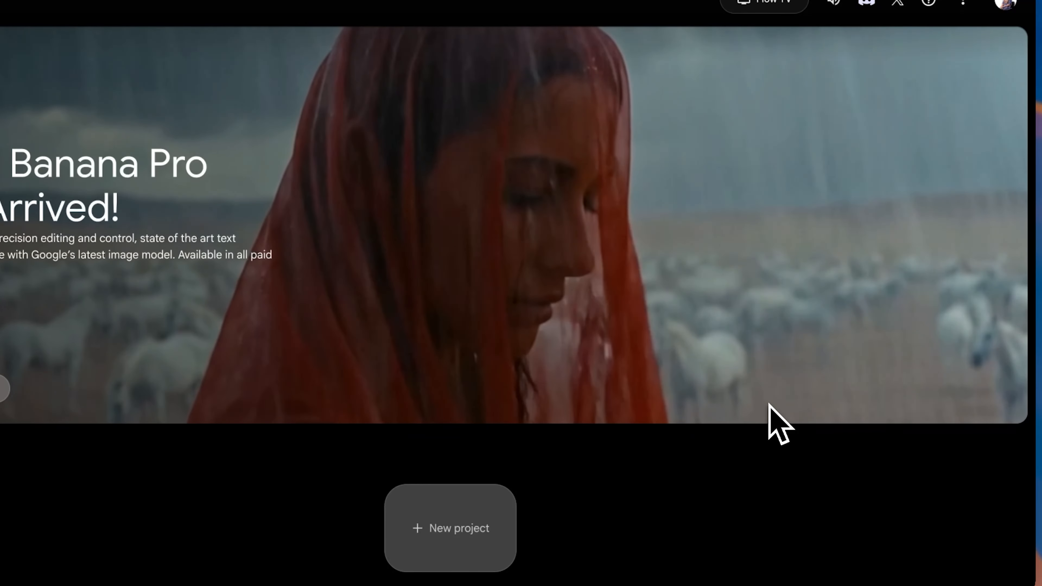
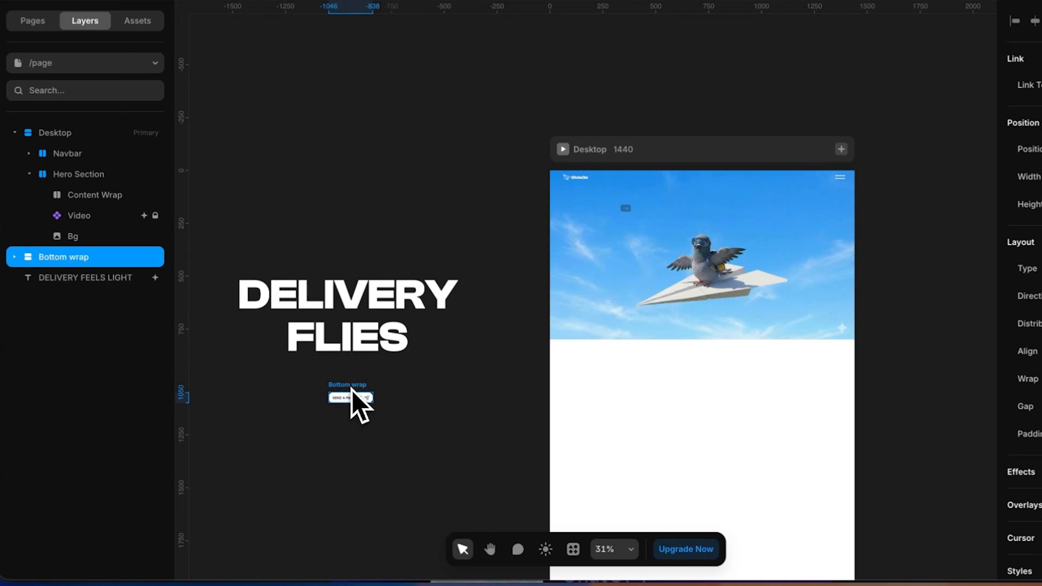
Draw a frame about 1120 by 626 px inside the Hero Section and name it Content wrap
left_click(623, 269)
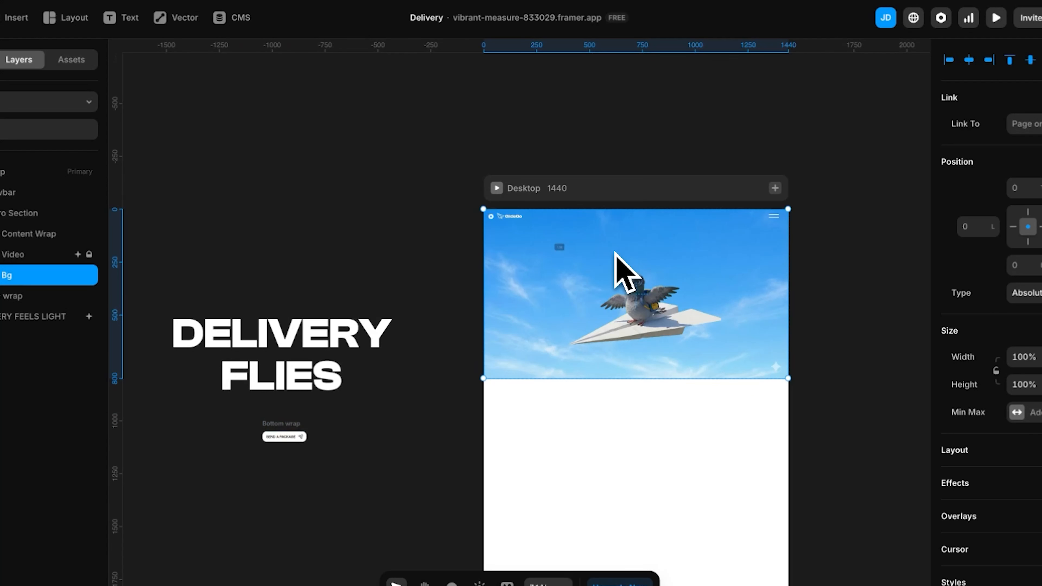
key("f")
mouse_move(517, 227)
left_mouse_down()
mouse_move(751, 308)
mouse_move(753, 360)
left_mouse_up()
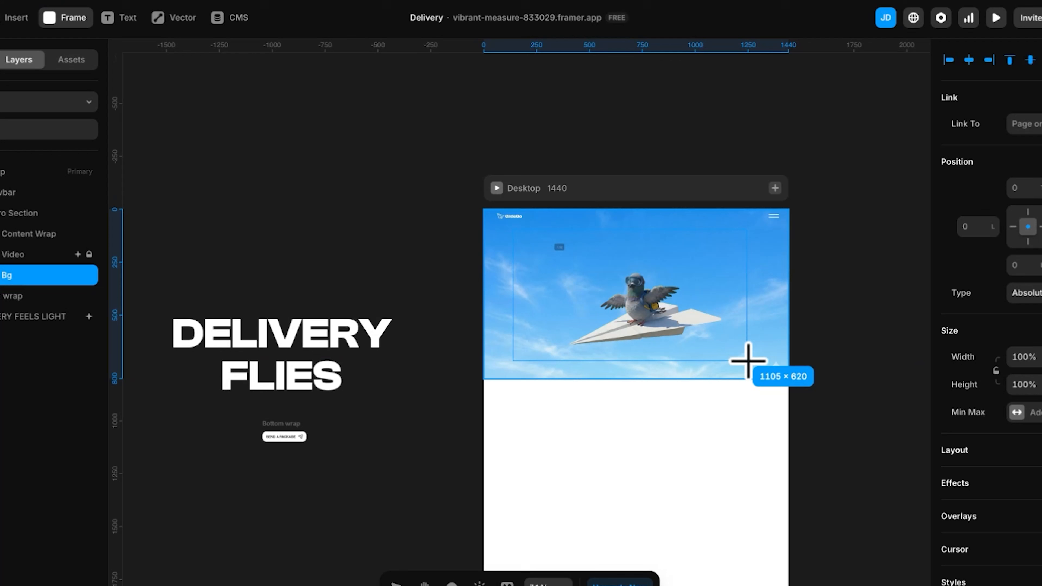
double_click(100, 242)
key("BackSpace")
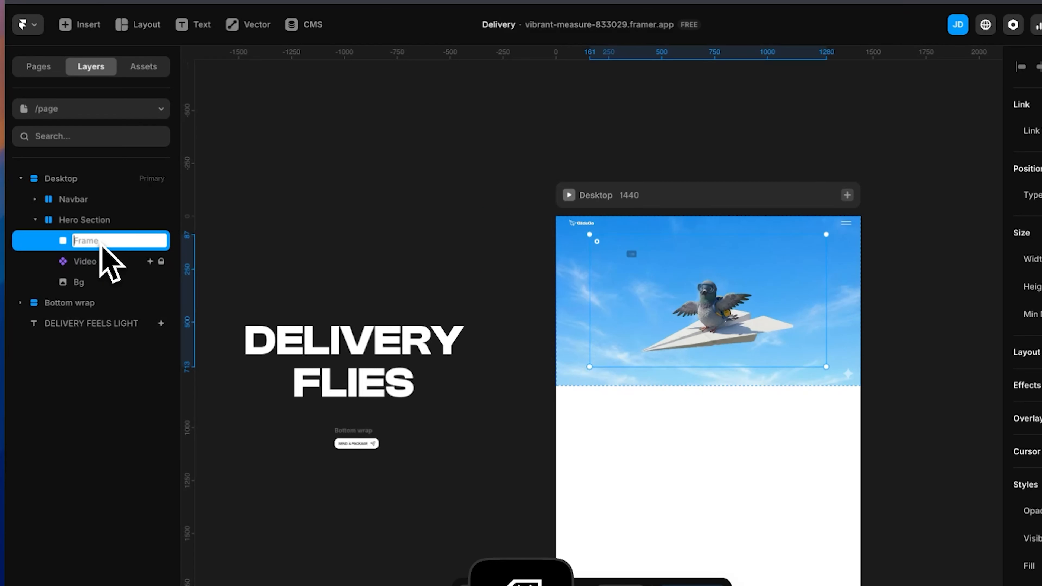
type("Content")
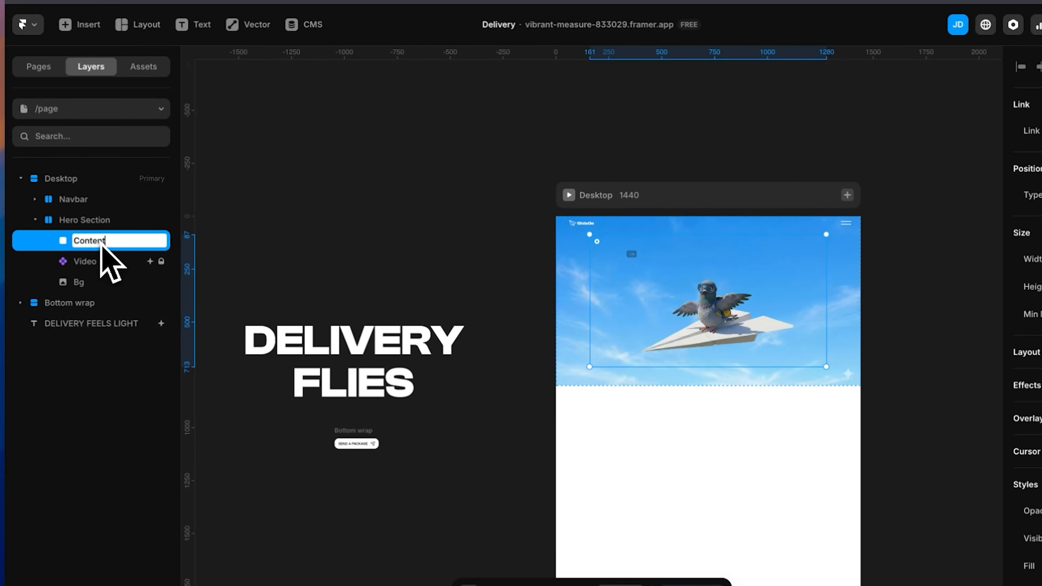
type(" wrap")
key("Return")
Nest the DELIVERY FLIES heading and the Bottom wrap with the Send a Package button inside the Content wrap
left_click(80, 329)
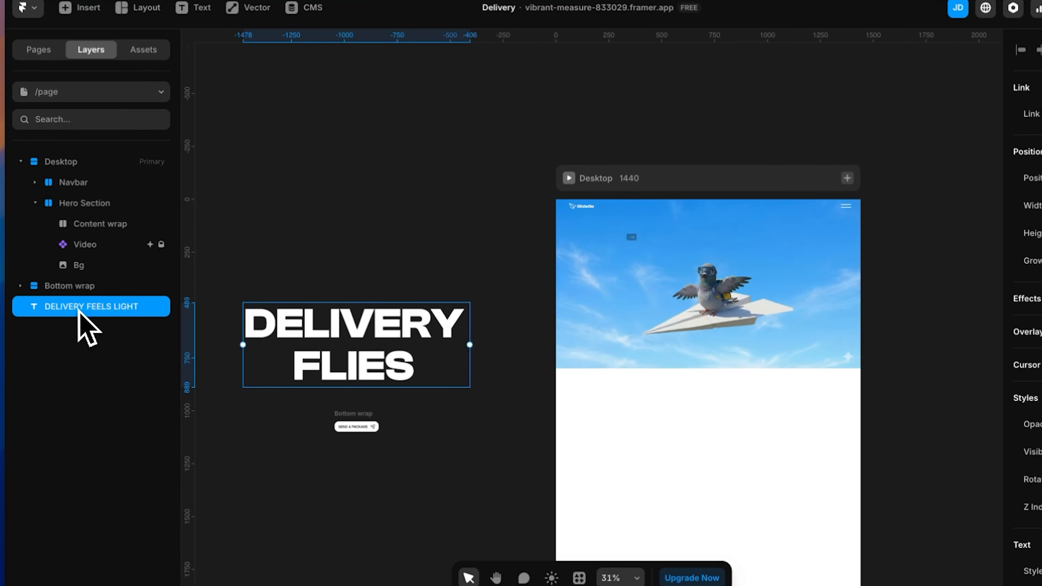
left_click_drag(79, 311, 112, 240)
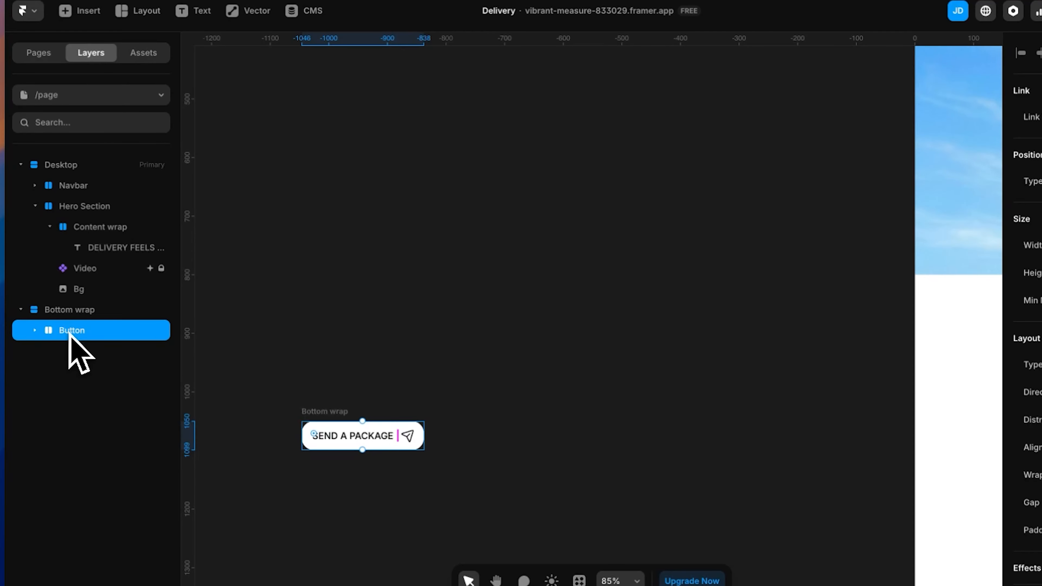
left_click_drag(69, 332, 77, 257)
left_click(50, 228)
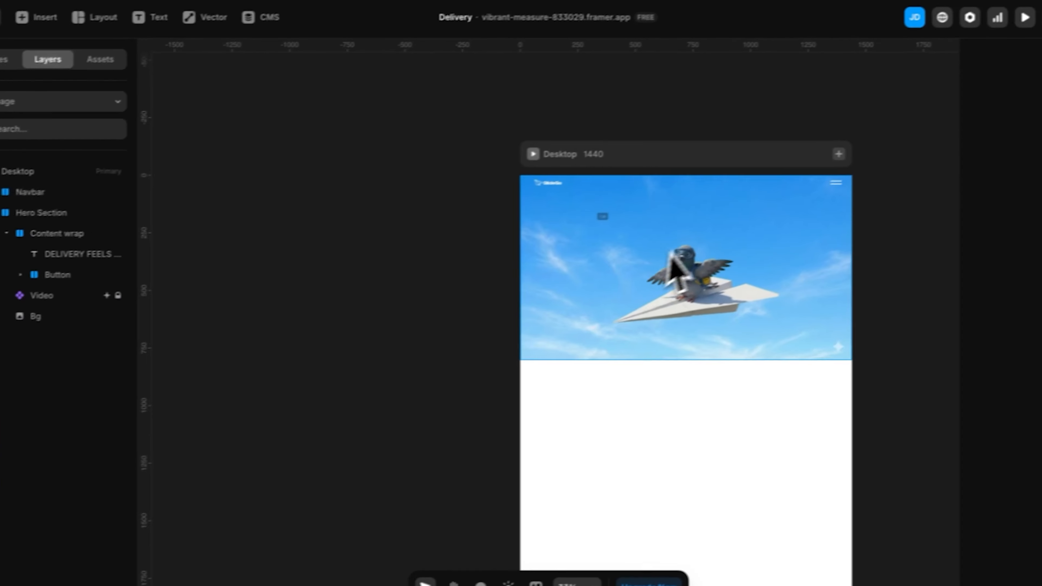
Remove the Content wrap's blue 33AAFF fill and add a Z Index of 2 to it
left_click(33, 240)
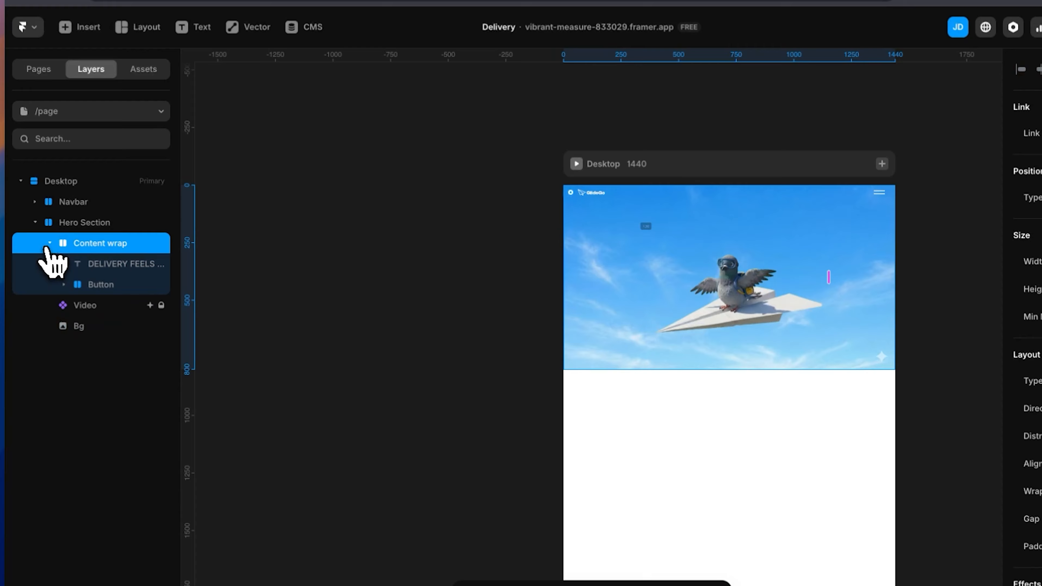
left_click(0, 235)
scroll(965, 531, "down", 10)
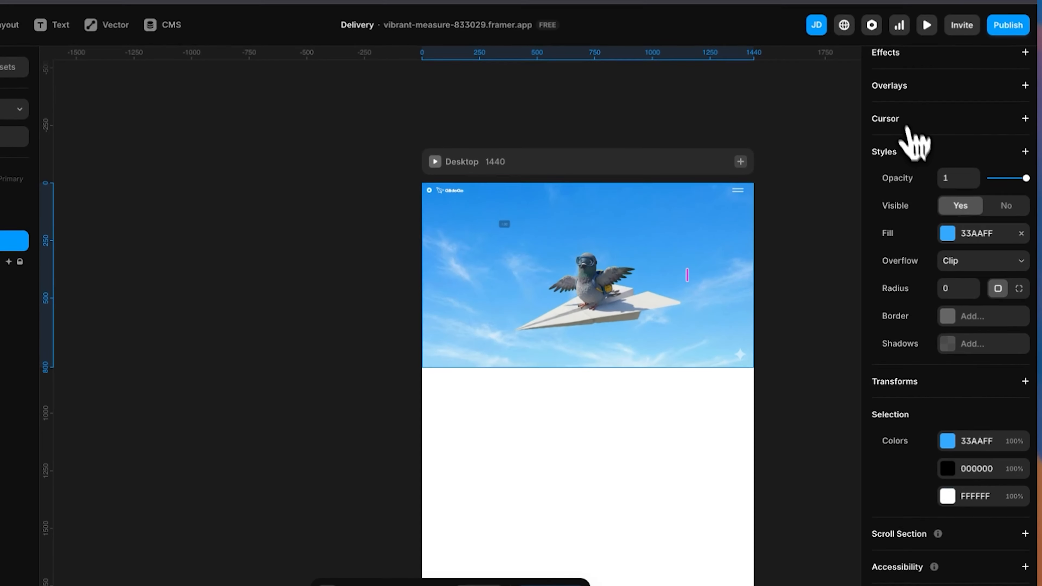
left_click(909, 156)
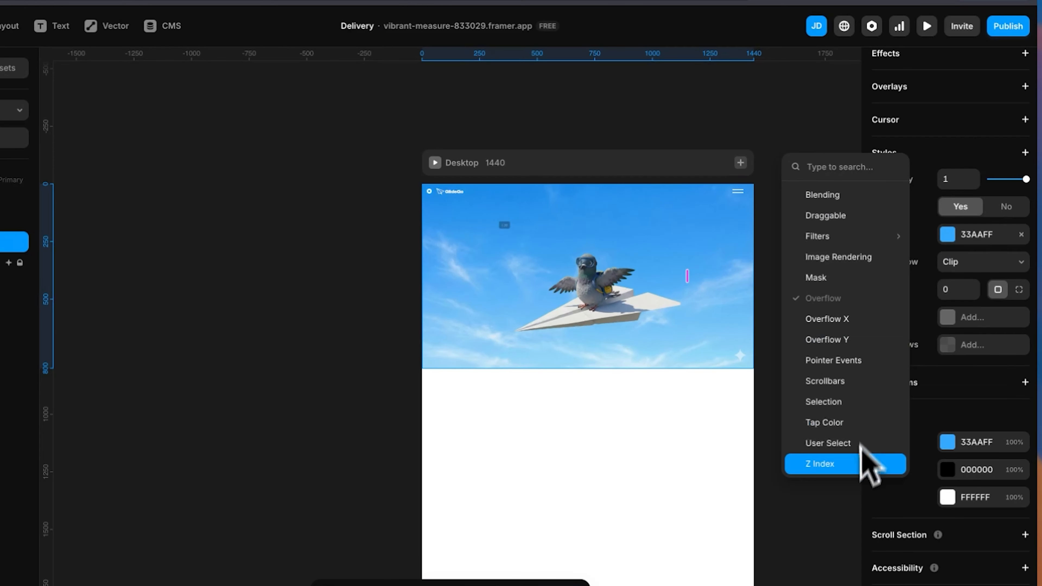
left_click(802, 464)
left_click(1018, 351)
left_click(1018, 351)
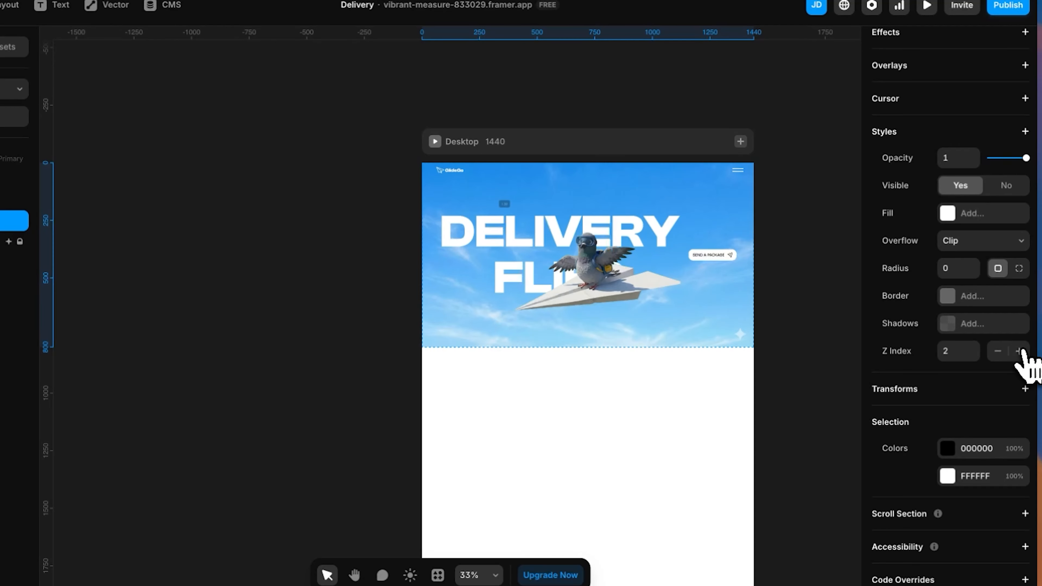
left_click(429, 326)
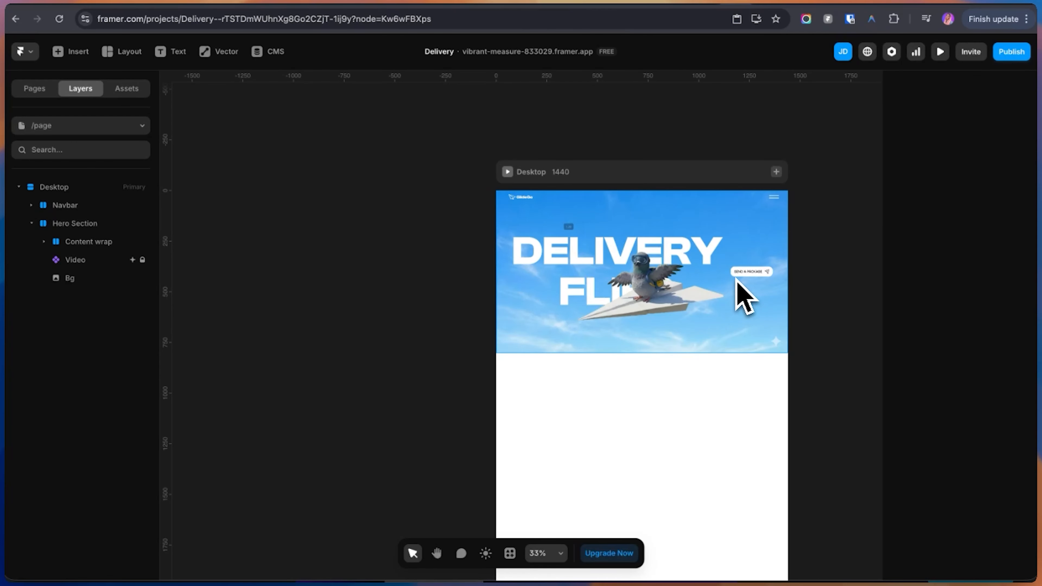
Stack the Content wrap vertically and widen the gap so the Send a Package button sits below the paper plane
left_click(78, 241)
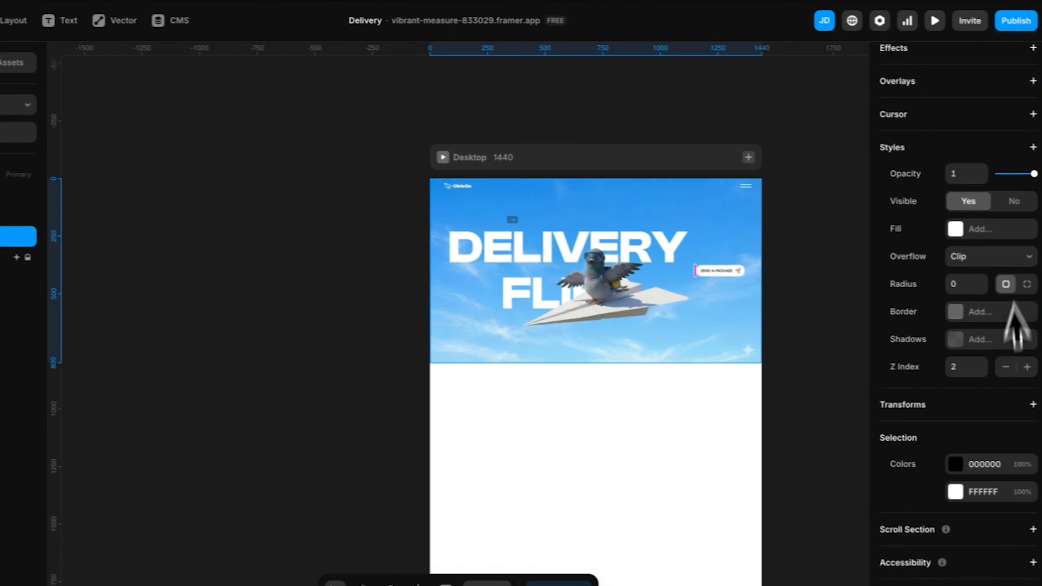
scroll(1015, 308, "up", 8)
left_click(1013, 206)
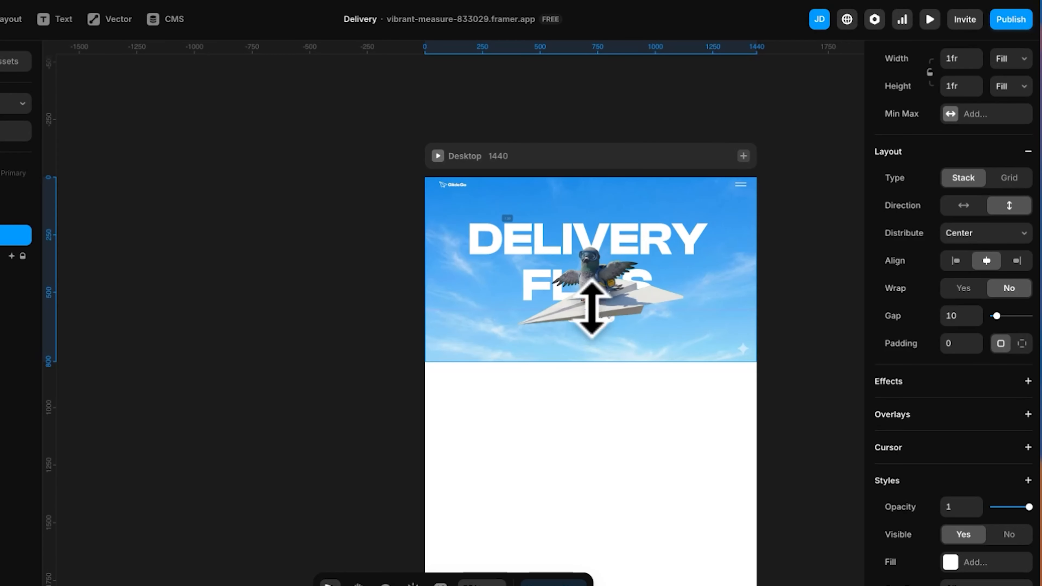
left_click_drag(585, 309, 588, 337)
Preview the Desktop page with its stacked heading and button, and return to the canvas
left_click_drag(467, 345, 254, 332)
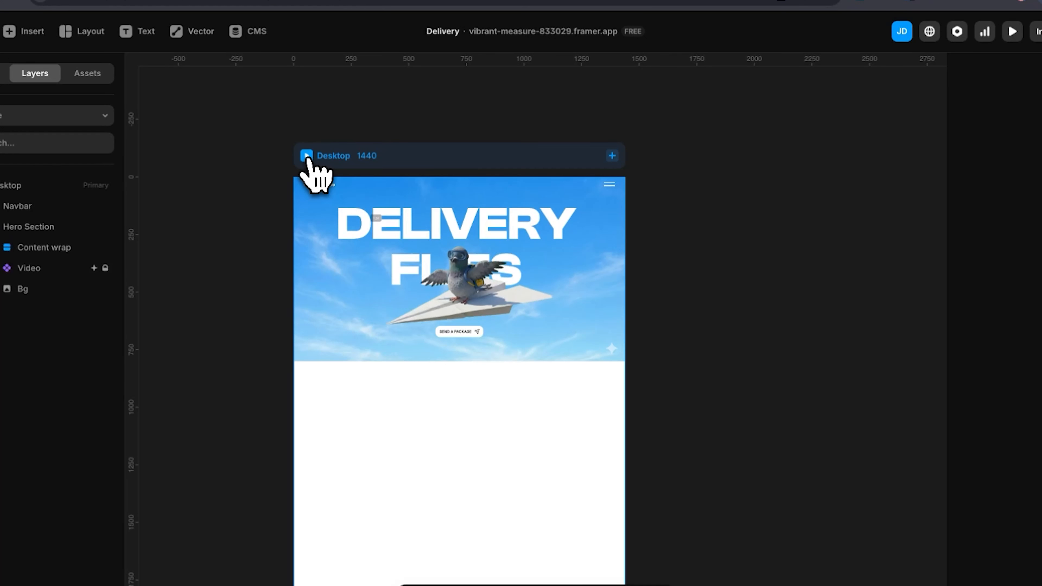
left_click(307, 156)
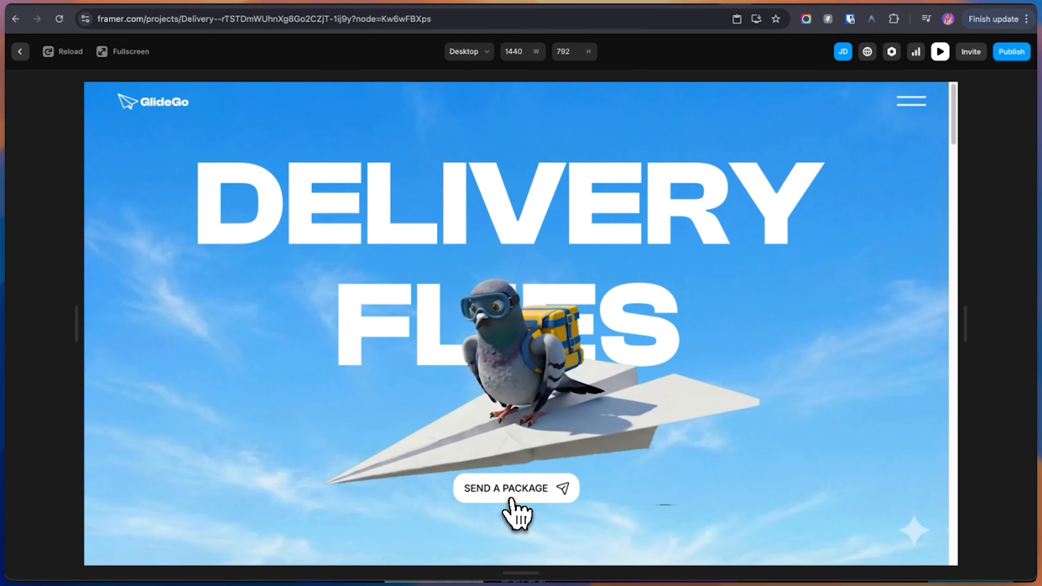
key("Escape")
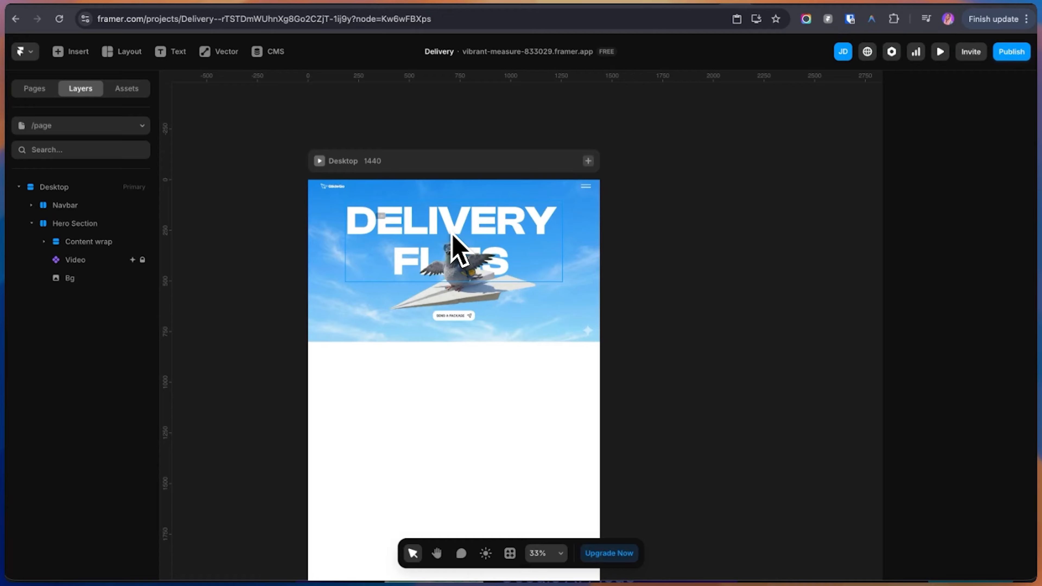
Add a per-character Blur text effect triggered On Appear to the DELIVERY FLIES heading, with a 0.4 s delay
left_click(452, 236)
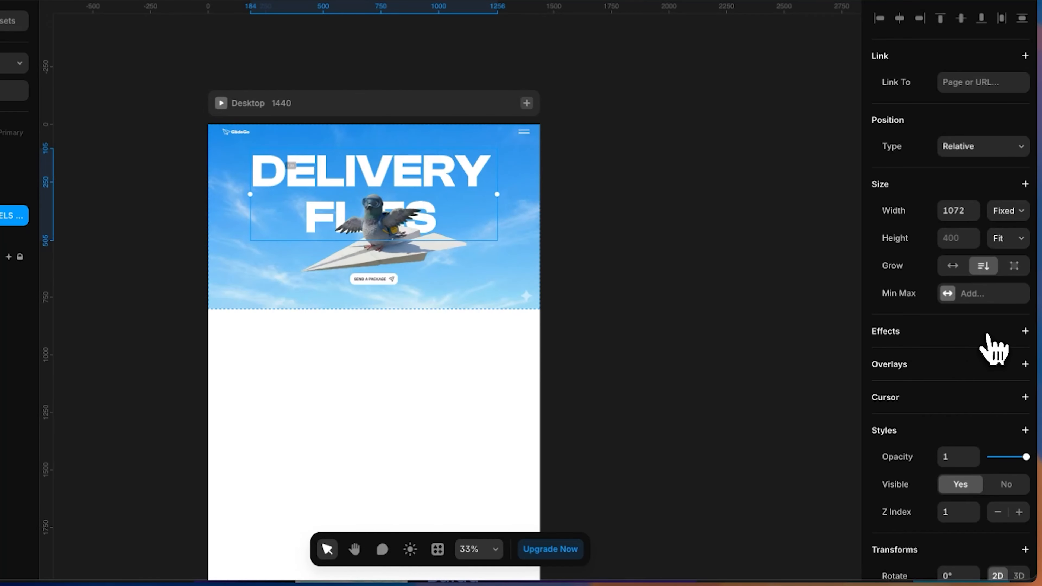
left_click(988, 335)
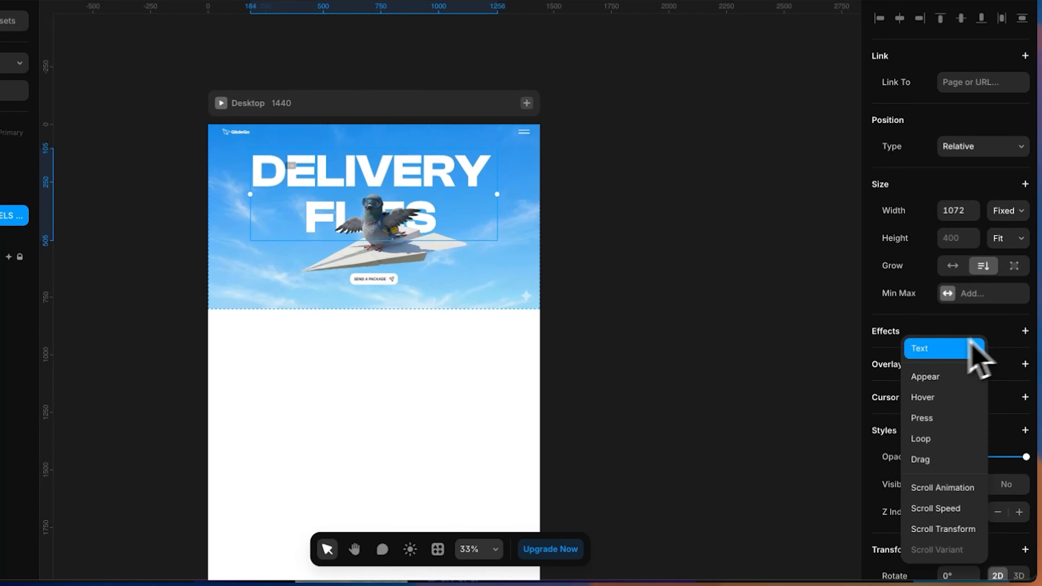
left_click(924, 350)
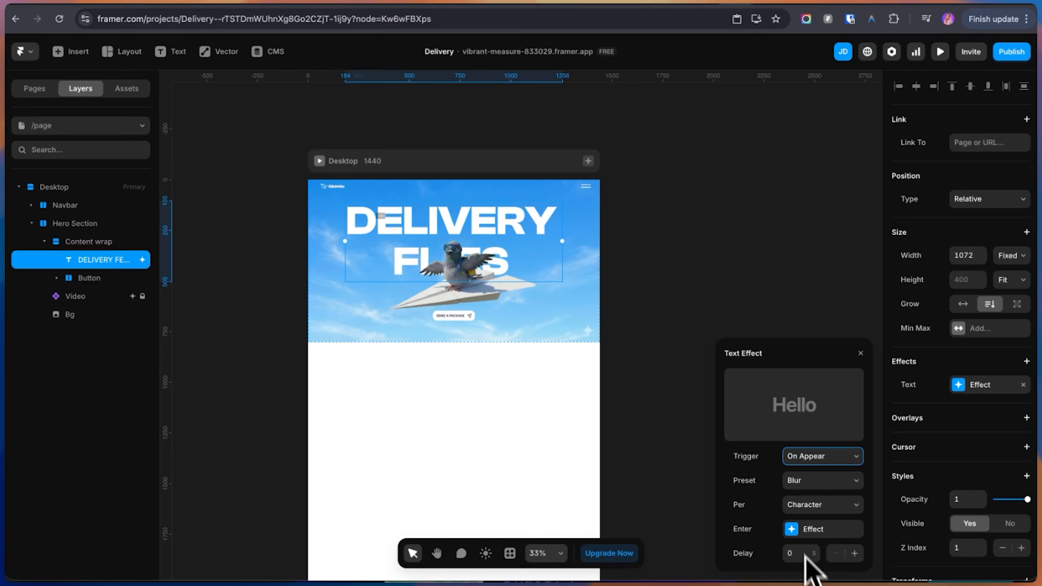
left_click(798, 553)
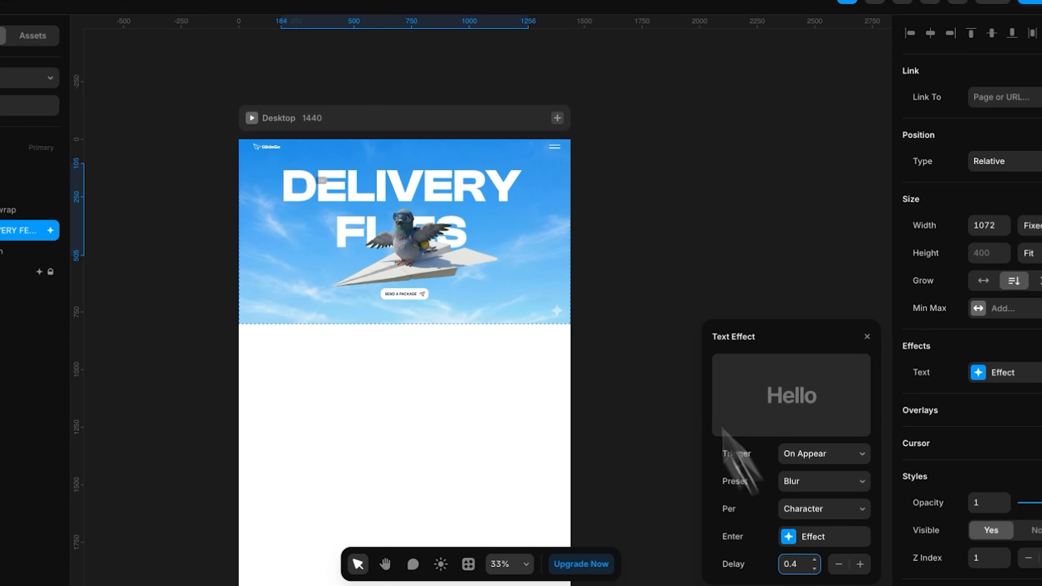
Preview the page to check the heading's text animation, and return to the canvas
left_click(591, 203)
left_click(353, 182)
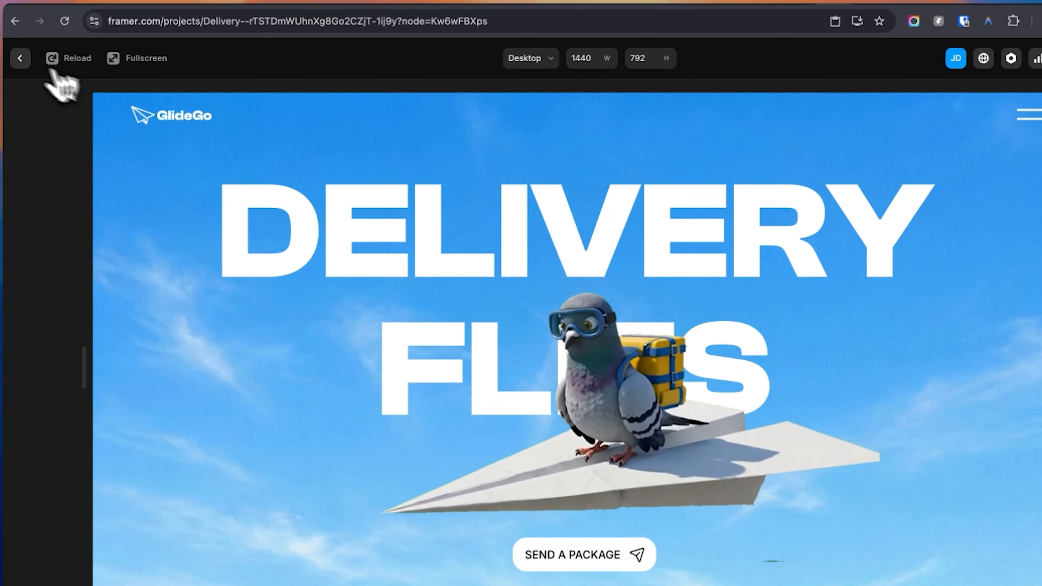
left_click(13, 58)
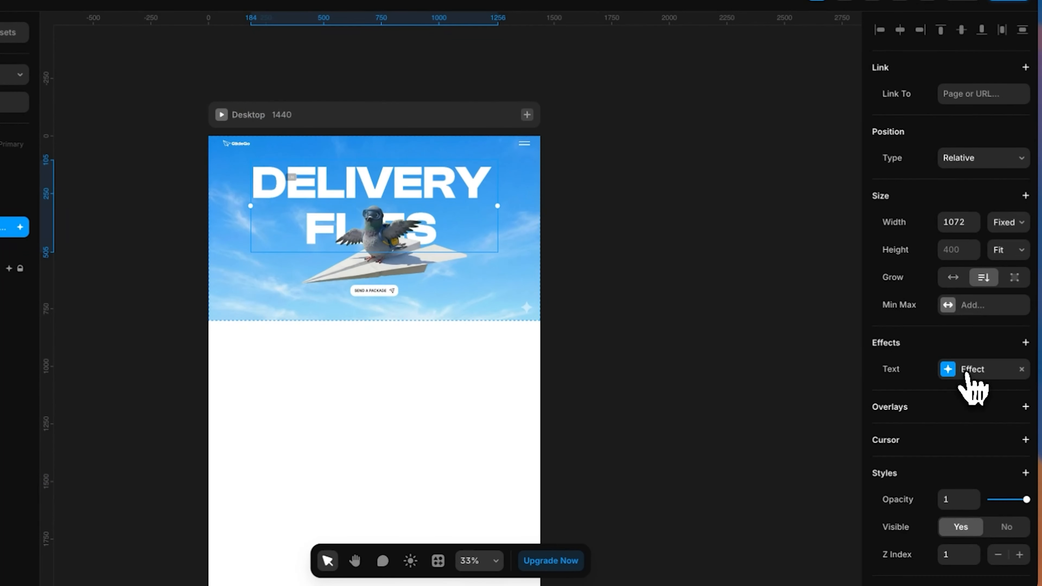
Set the heading text effect's delay to 0.6 s and preview its timing
left_click(982, 408)
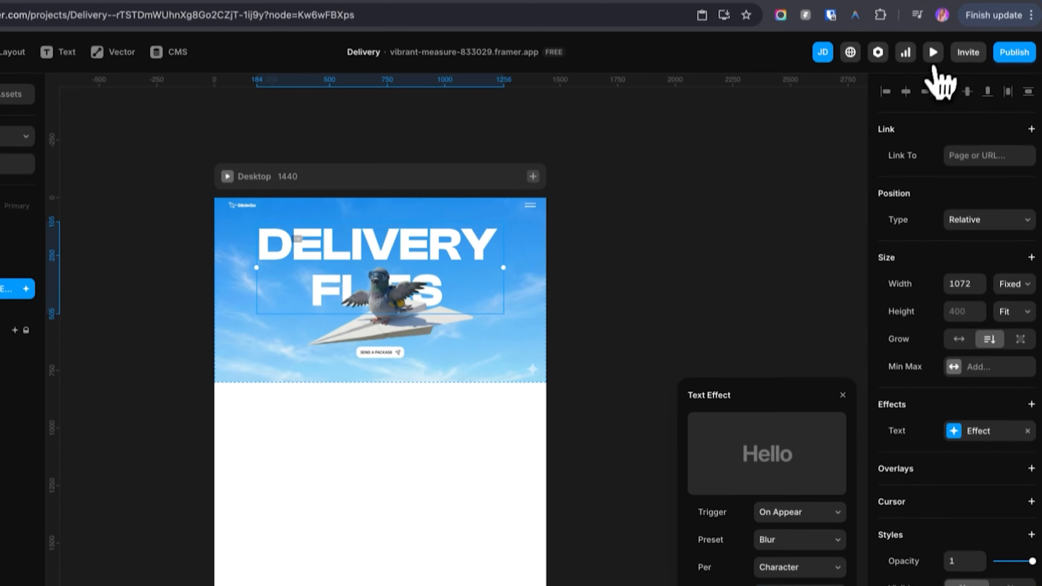
left_click(935, 67)
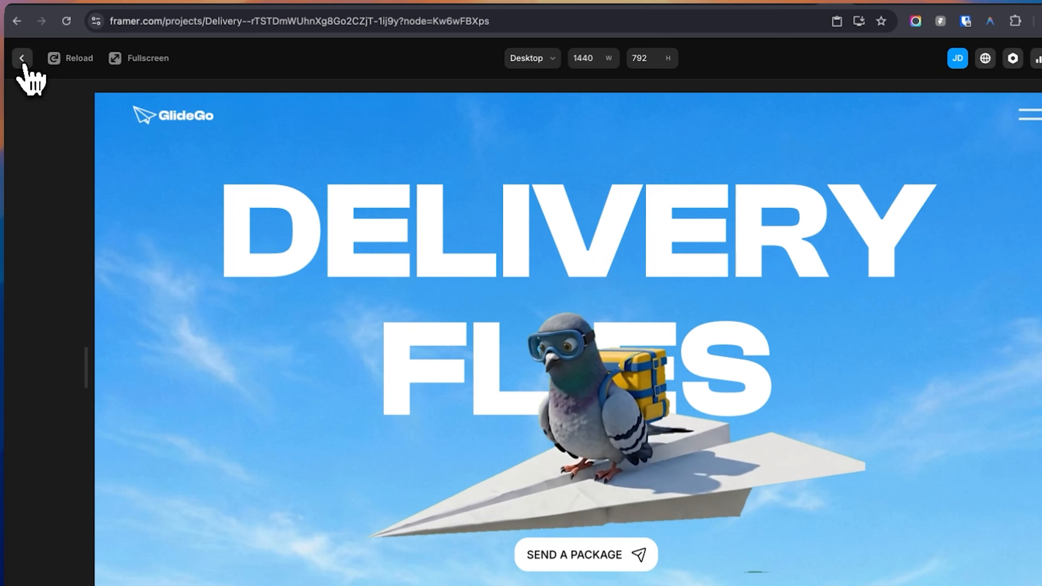
left_click(24, 62)
Adjust the heading text effect's delay once more and preview the page again
left_click(1019, 407)
left_click(761, 554)
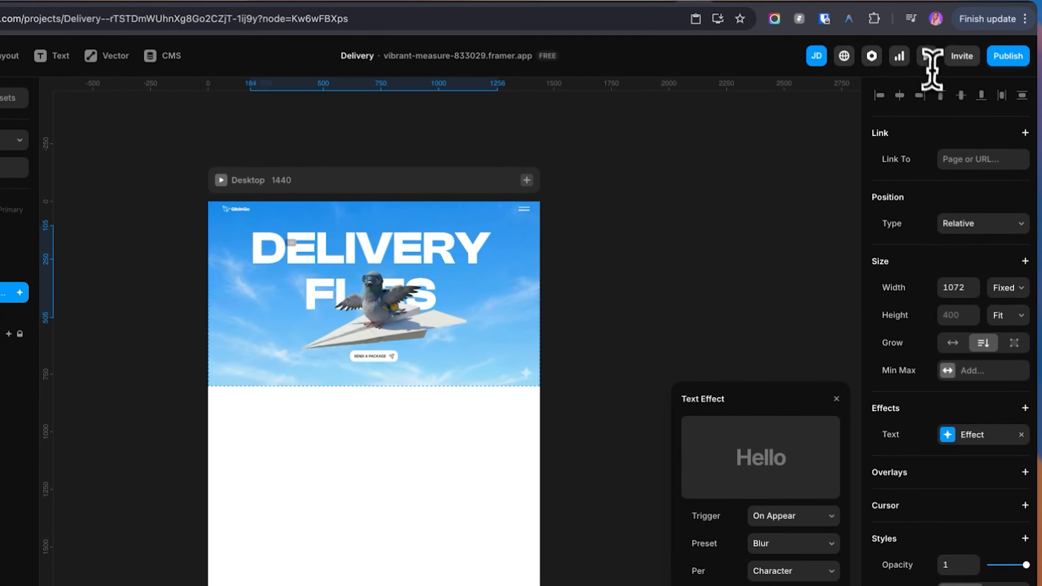
left_click(929, 69)
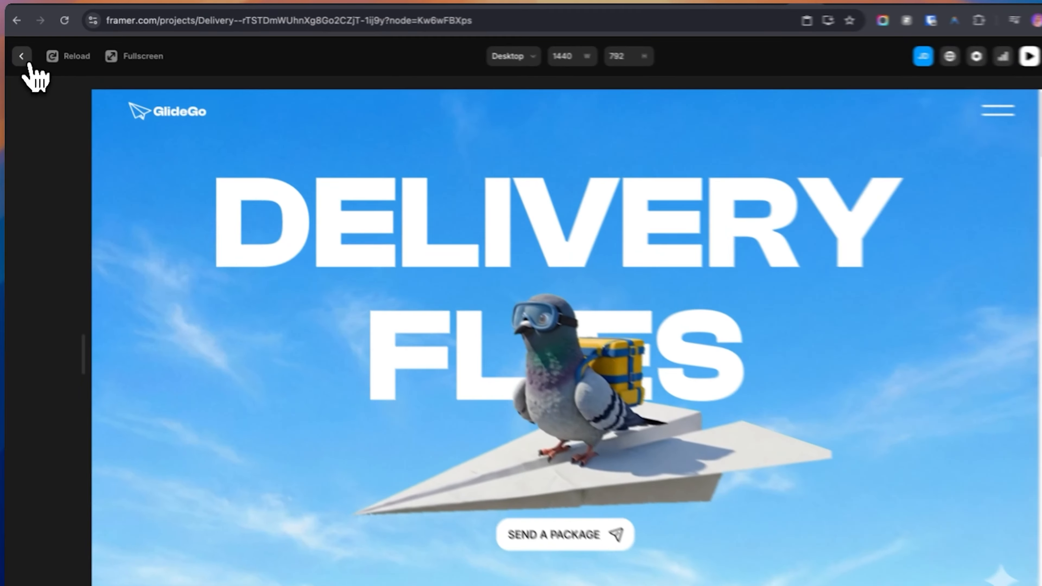
left_click(22, 56)
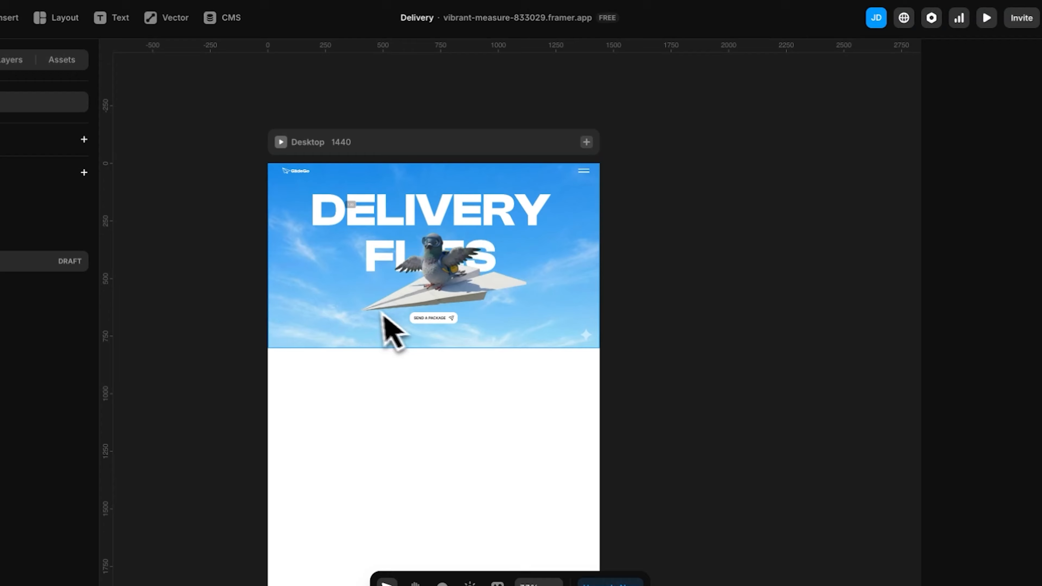
Add an Appear effect to the Send a Package button, triggered On Appear with the Fade In preset
left_click(424, 322)
scroll(1036, 503, "down", 4)
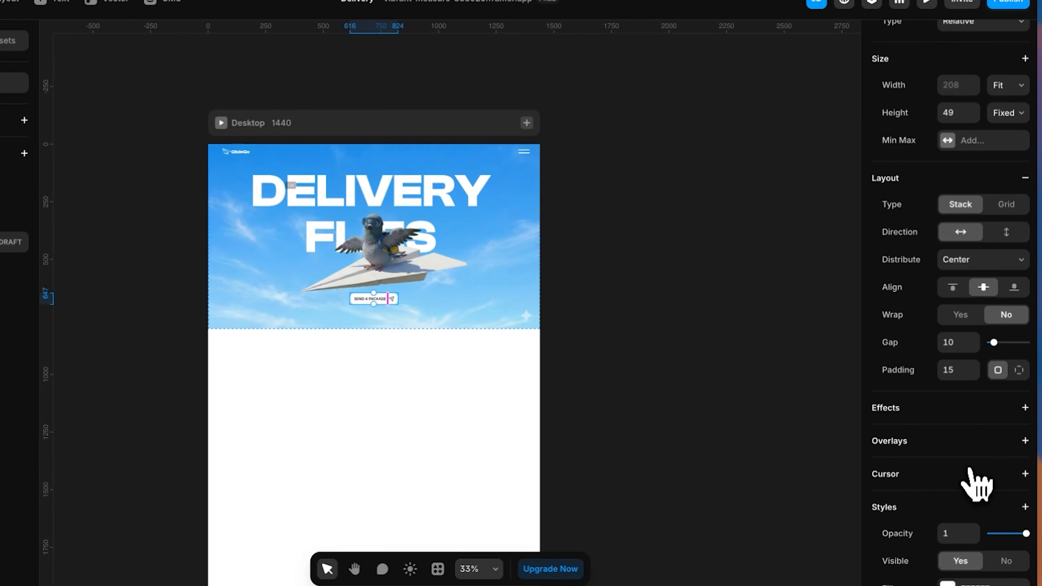
left_click(919, 403)
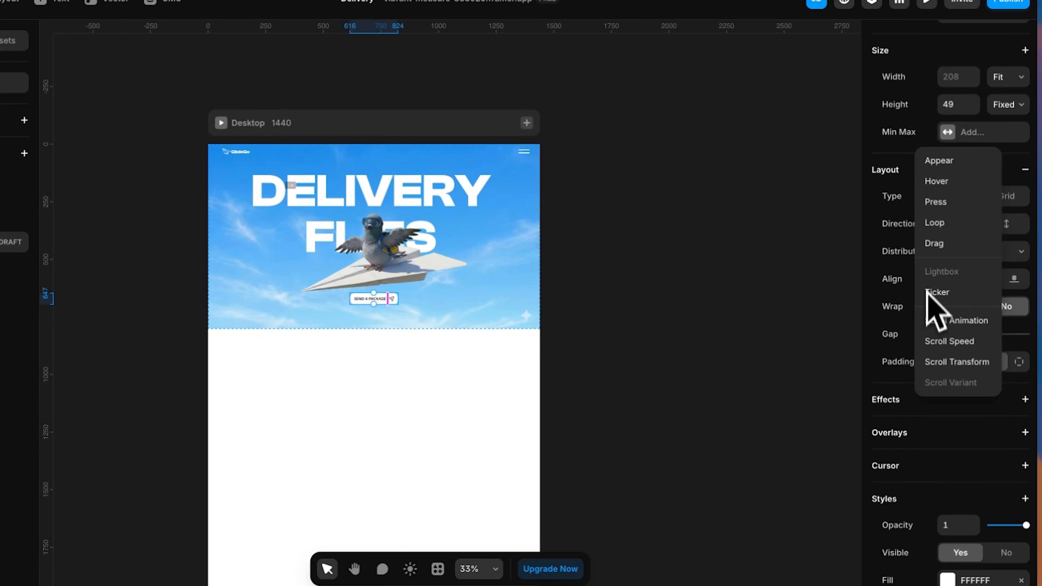
left_click(937, 164)
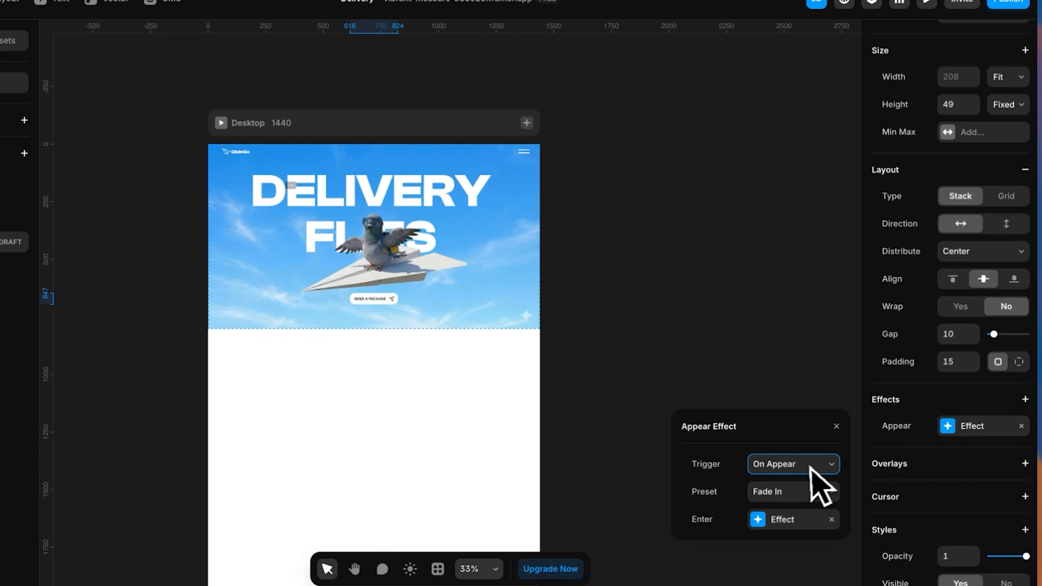
left_click(771, 495)
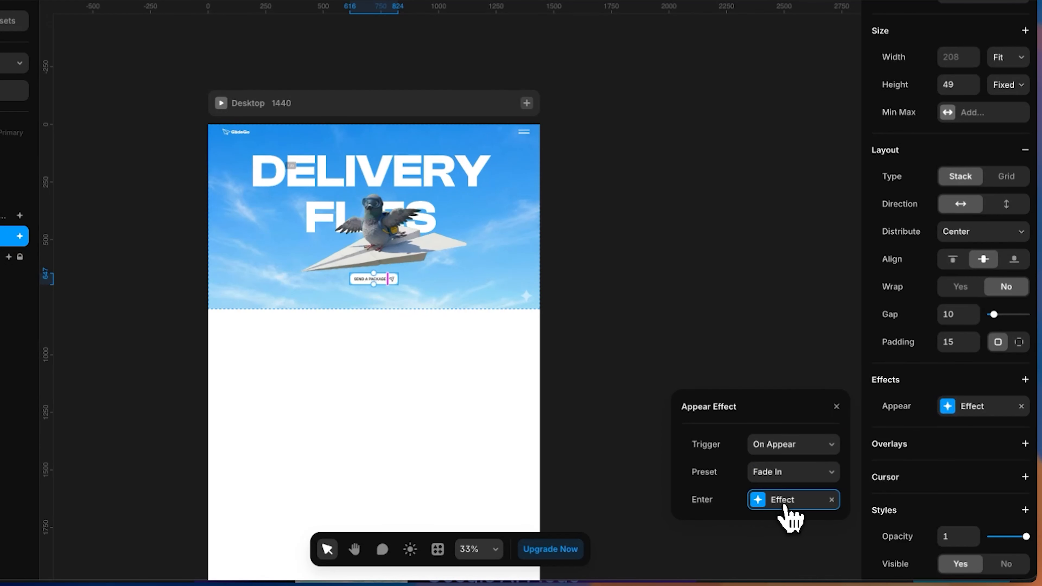
Set the scale of the button's enter effect to 0.5
left_click(781, 501)
left_click(775, 439)
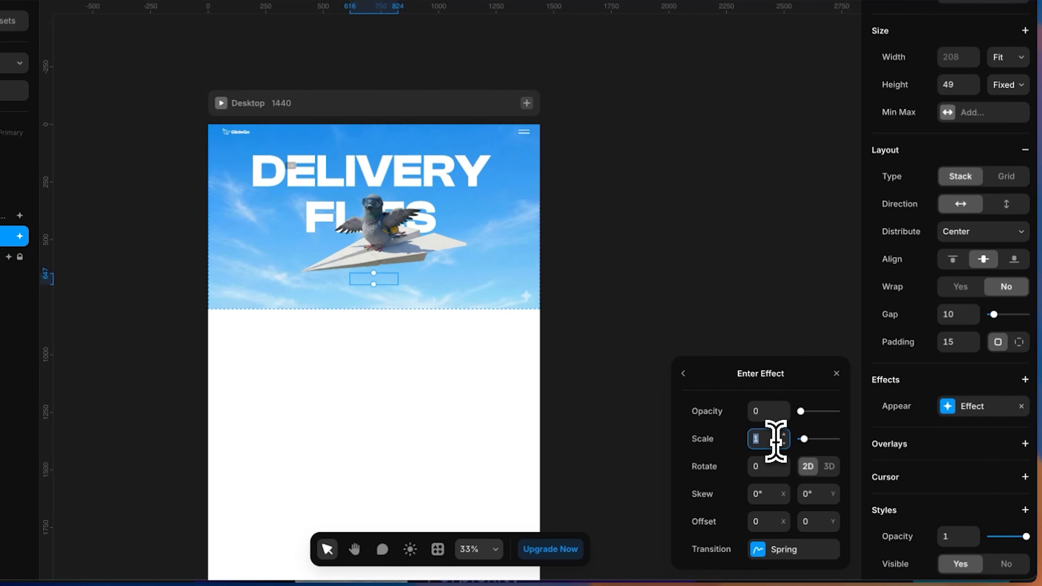
type("0.5")
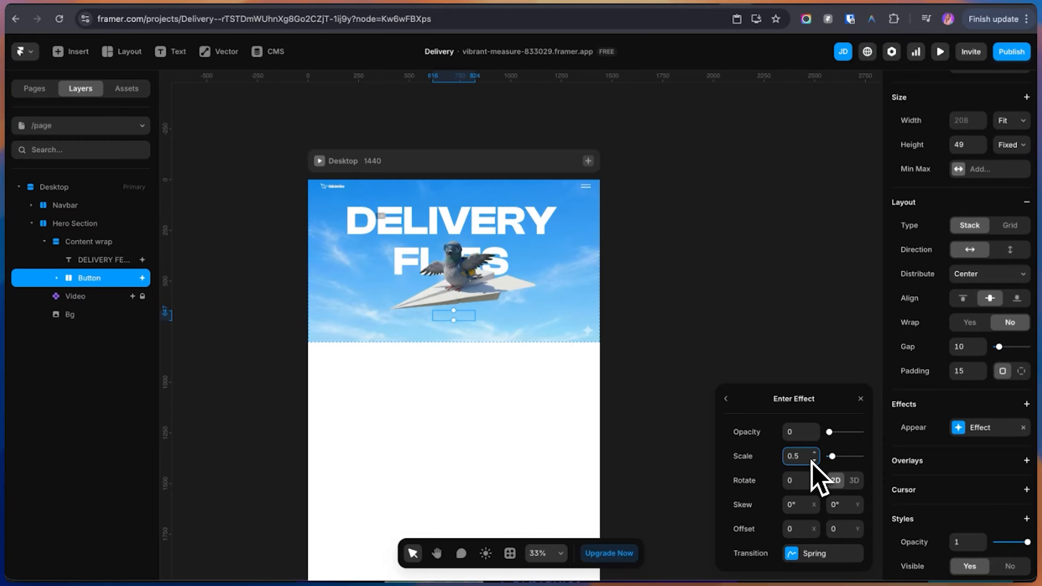
Give the button's enter effect a physics-based spring transition with stiffness 500 and damping 100, and preview the page
left_click(793, 554)
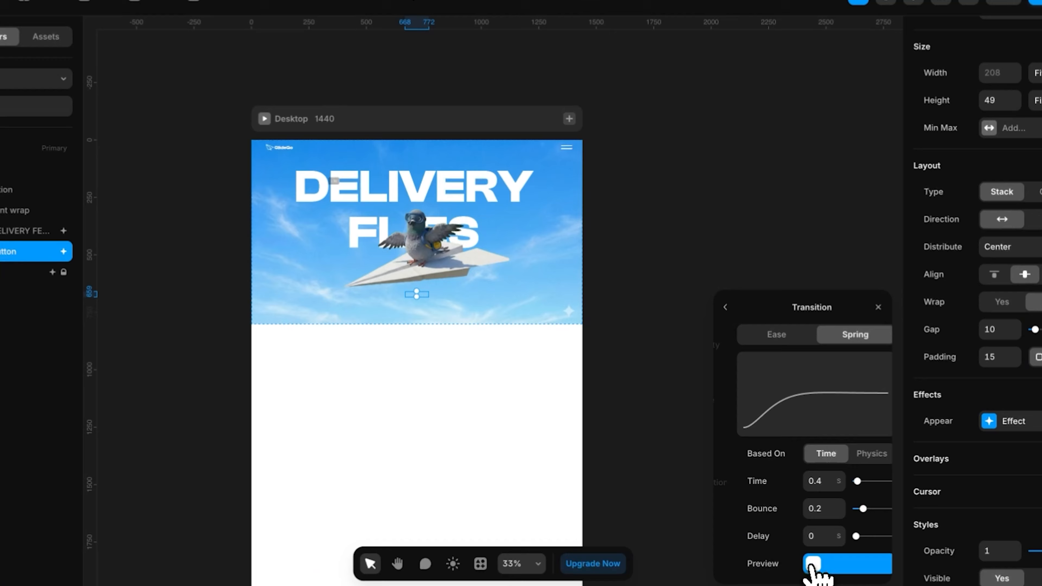
left_click(855, 455)
left_click(814, 454)
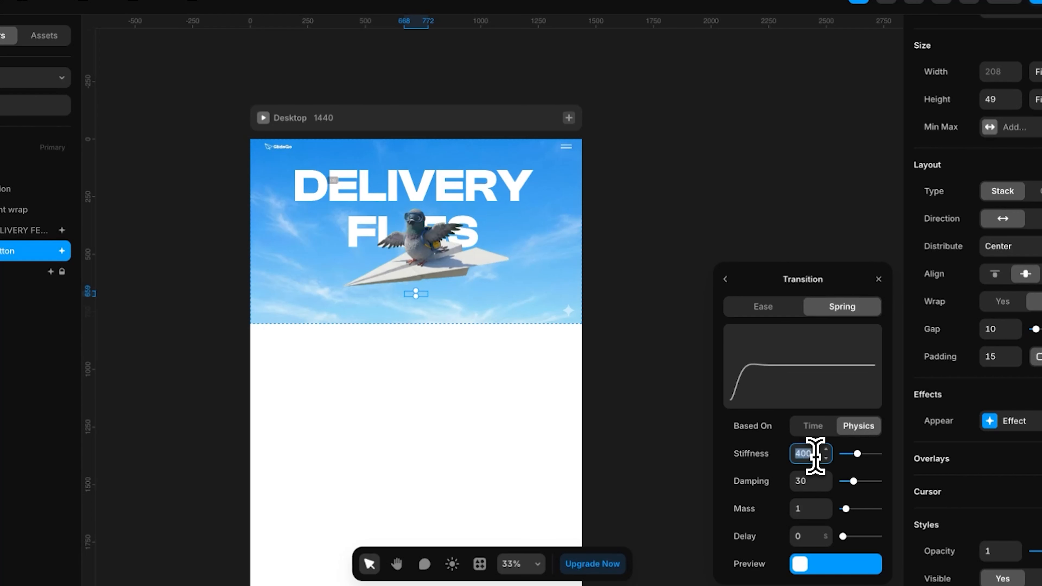
type("500")
left_click(817, 482)
type("1")
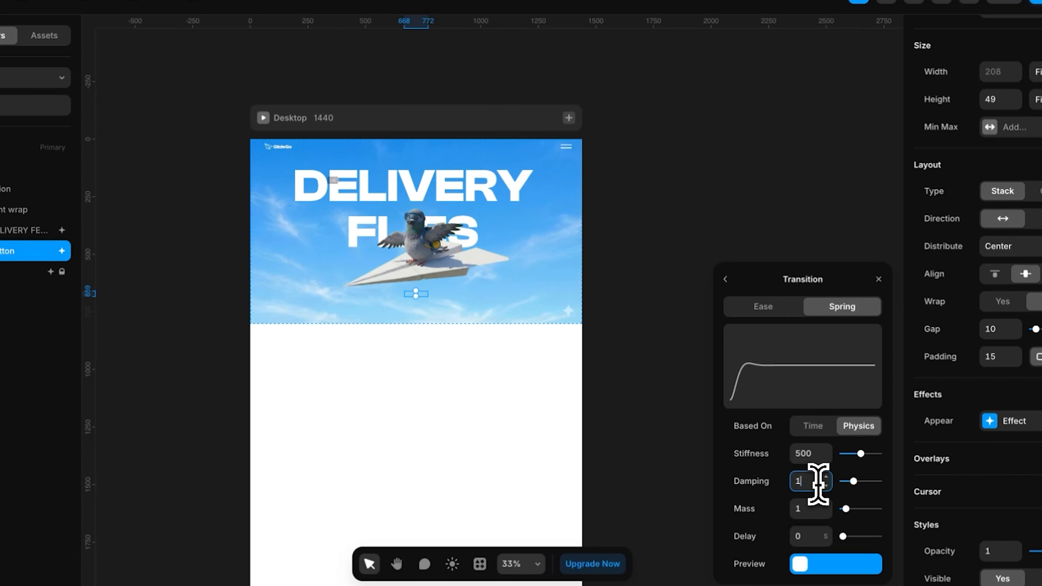
type("00")
left_click(639, 291)
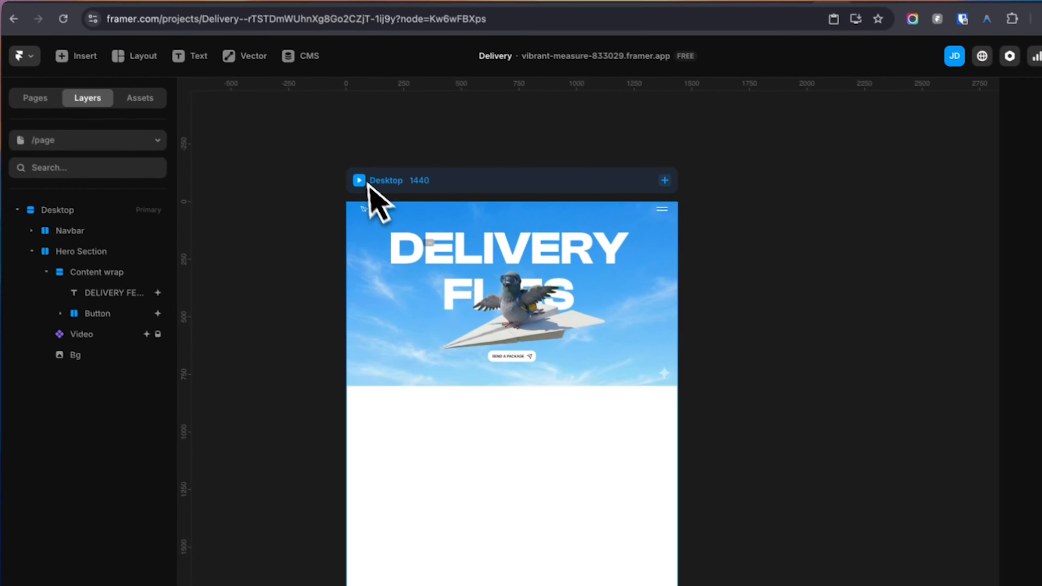
left_click(364, 182)
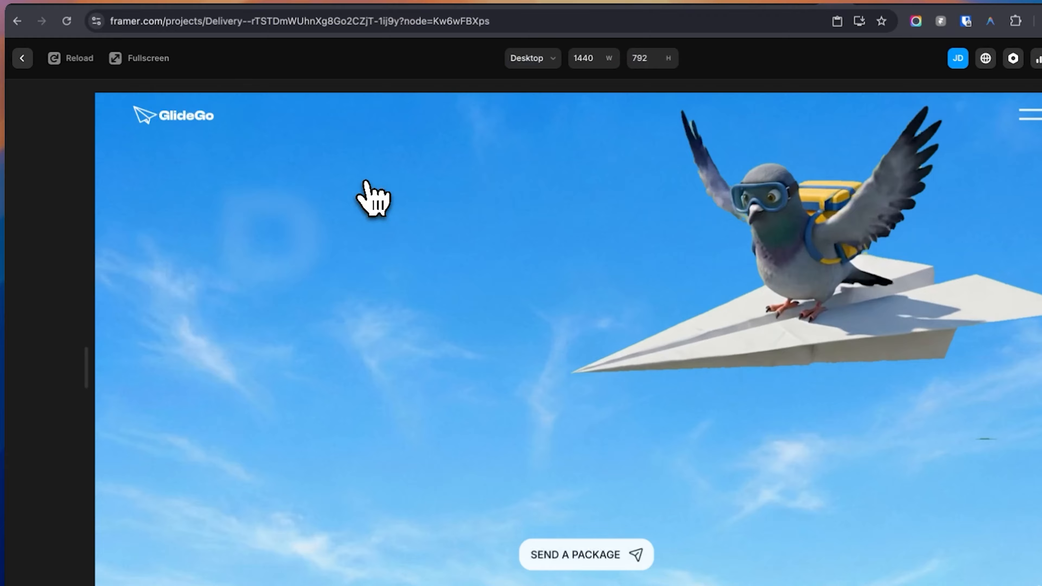
left_click(22, 58)
Review the pigeon video's scroll effect and the effect types available for the button's paper plane icon
left_click(84, 368)
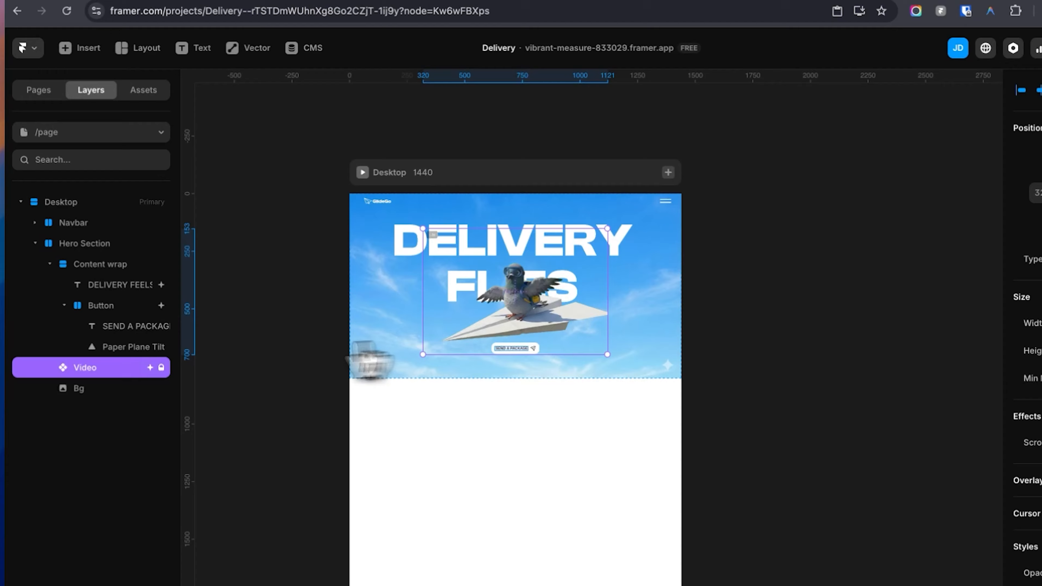
left_click(964, 390)
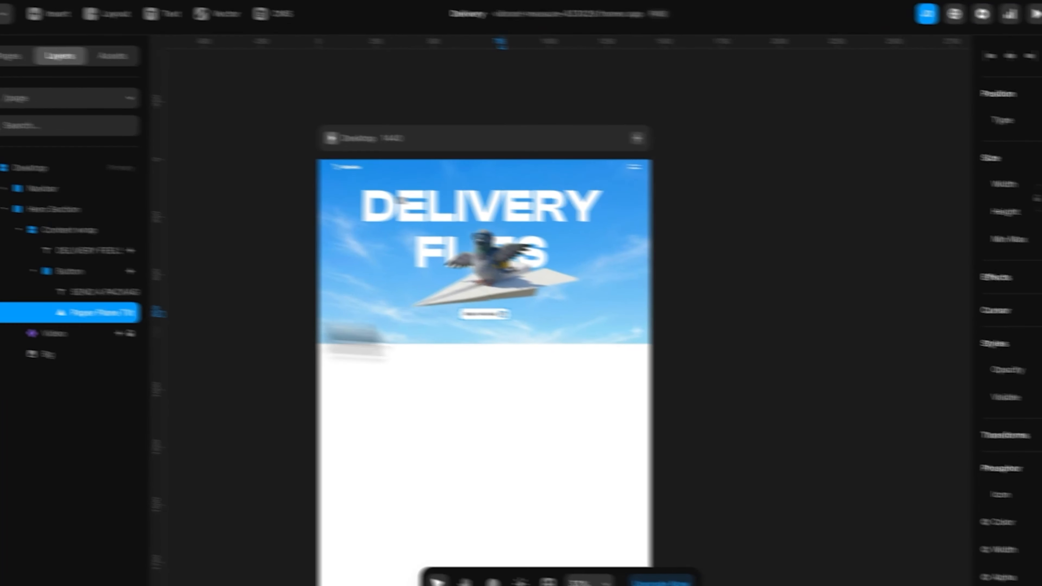
left_click(1038, 284)
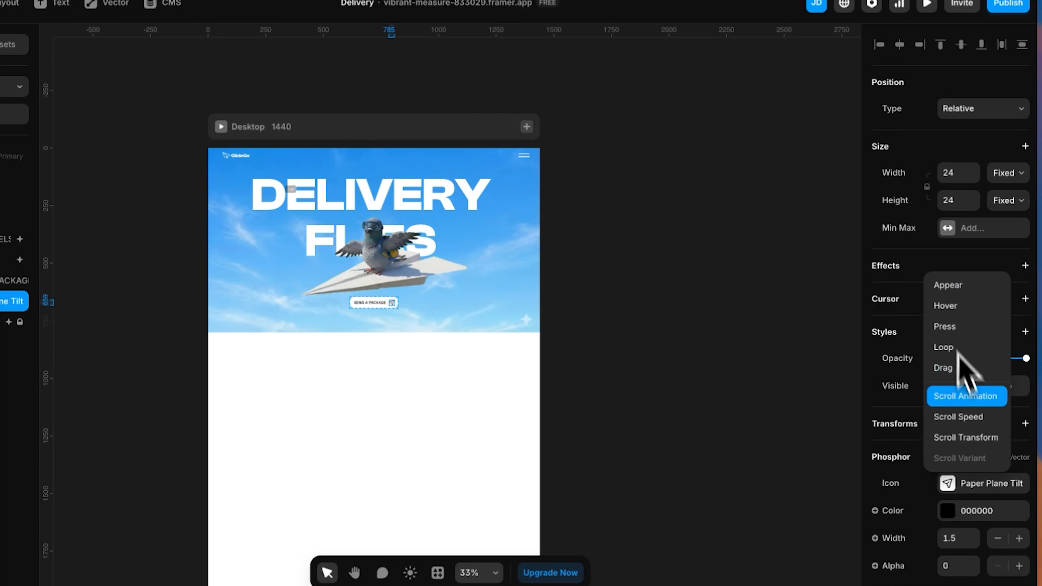
key("Escape")
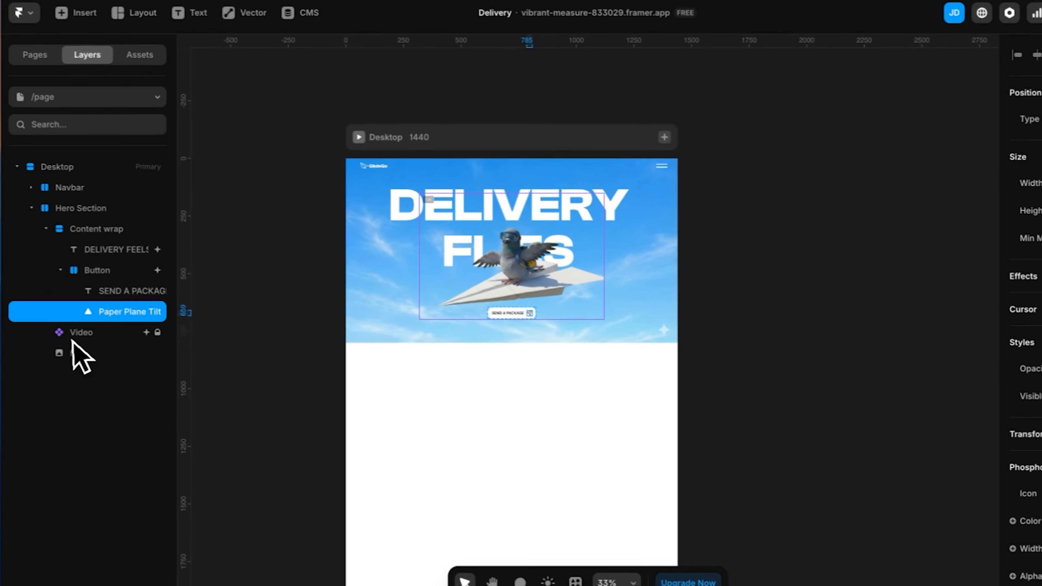
Inspect the trigger options of the pigeon video's scroll animation
left_click(82, 349)
left_click(1033, 400)
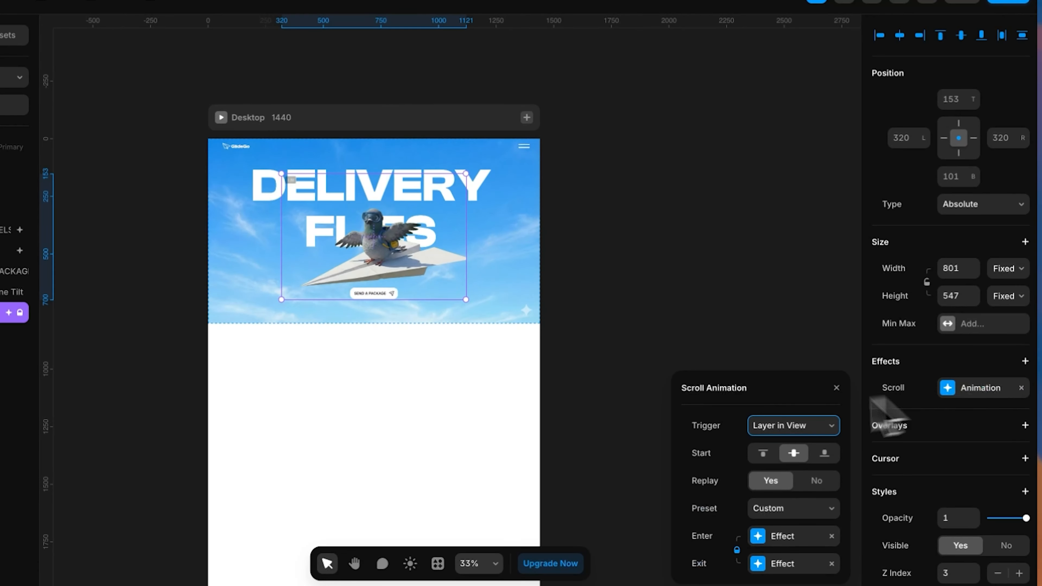
left_click(769, 428)
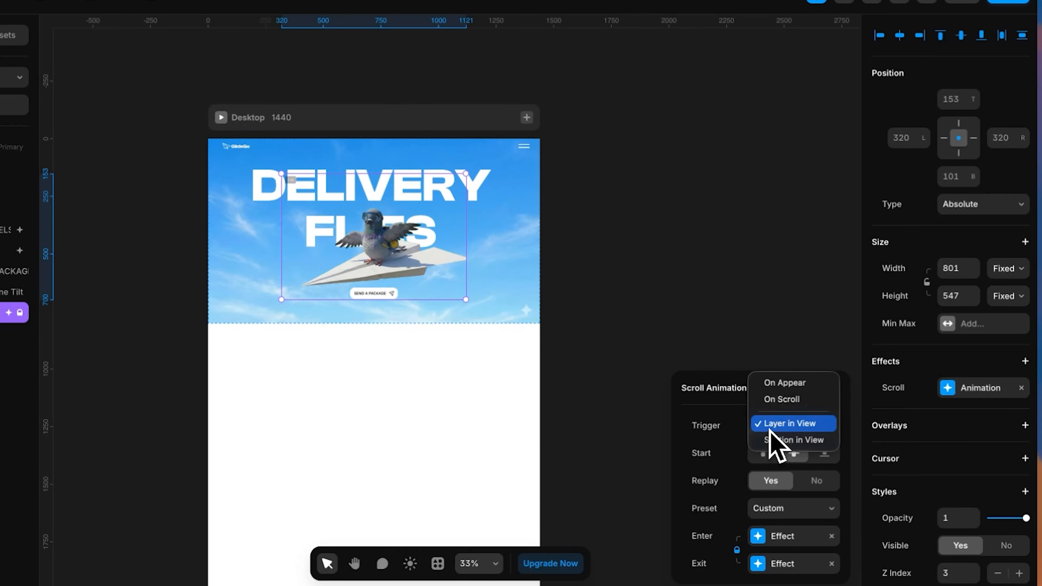
left_click(723, 427)
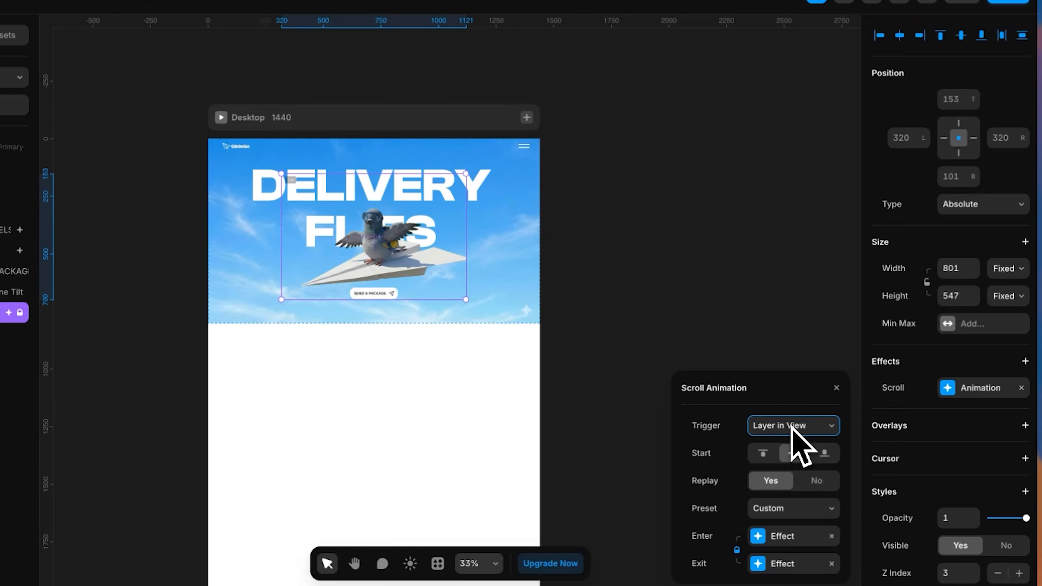